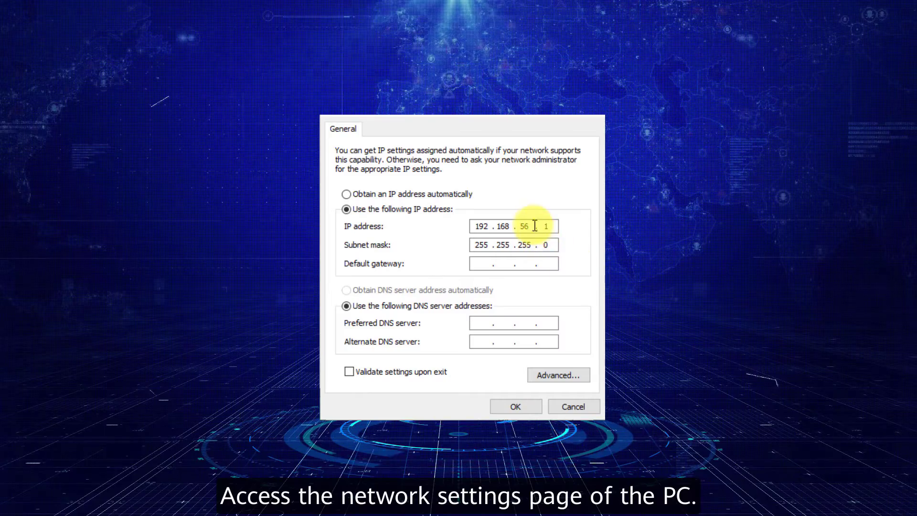
Step: Change the PC's IPv4 address to 192.168.1.50 with default gateway 192.168.1.1, then open Advanced settings
double_click(525, 226)
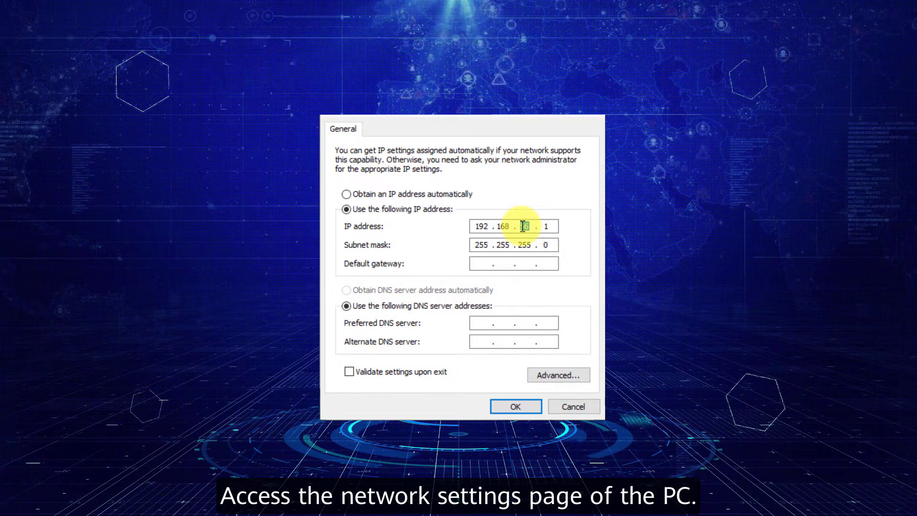
key(Right)
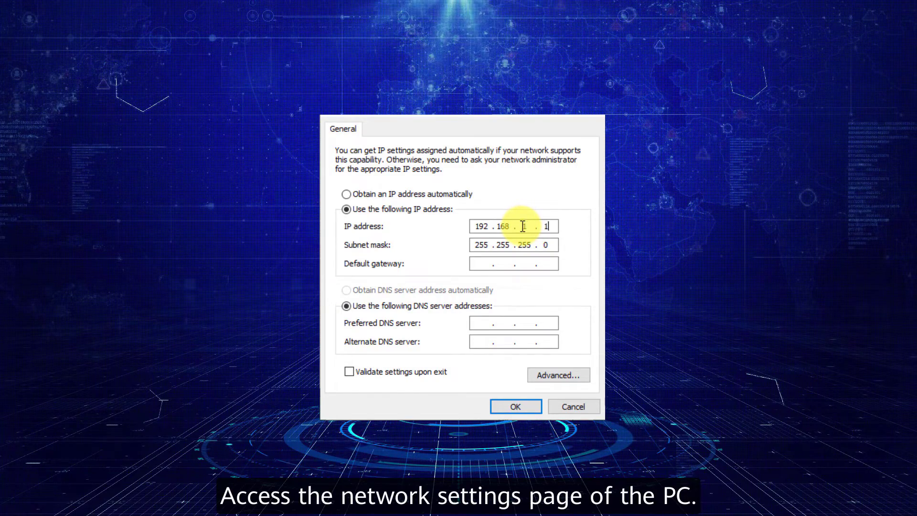
text(50)
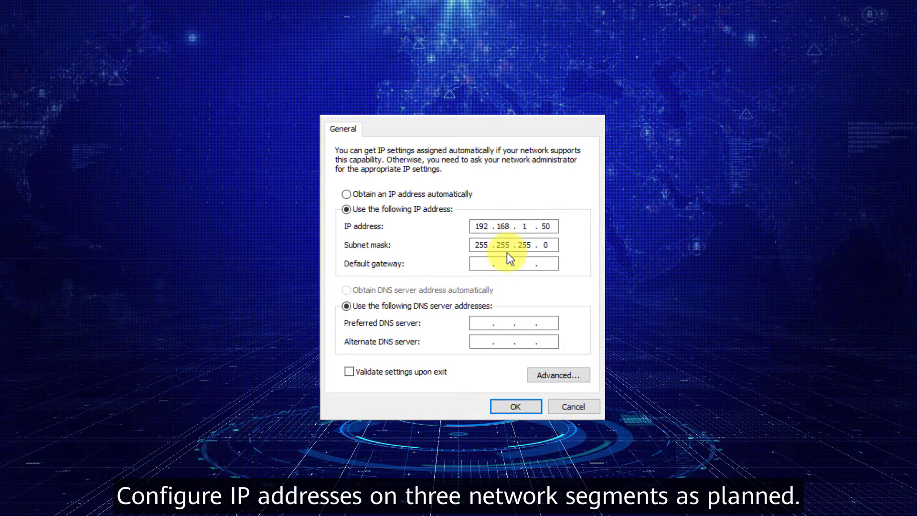
click(483, 263)
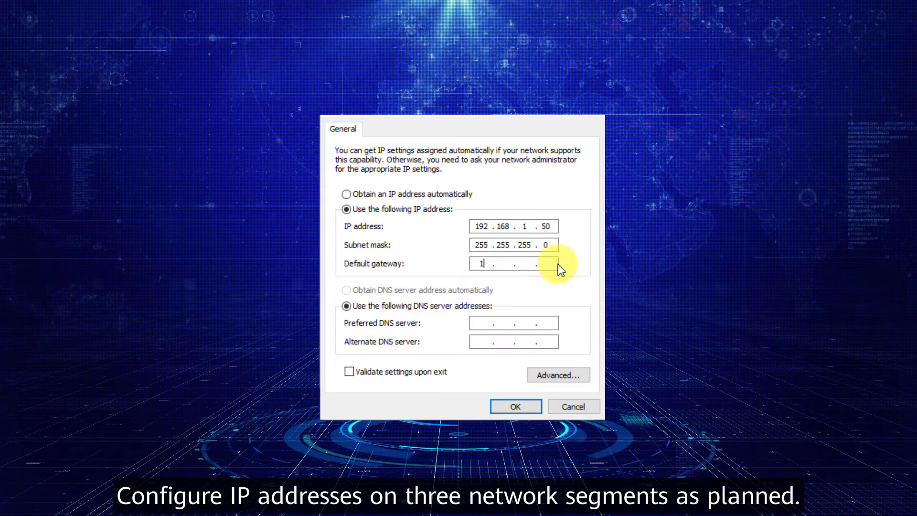
text(192.1)
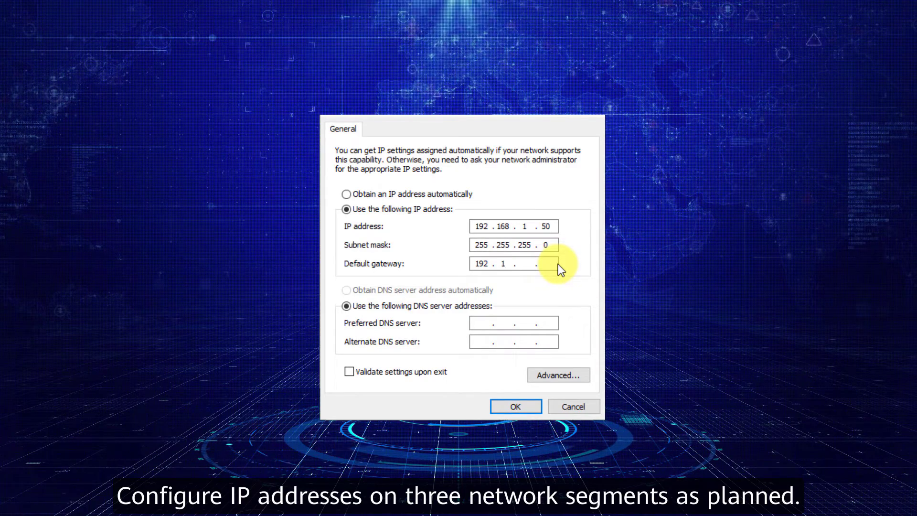
text(68.1.1)
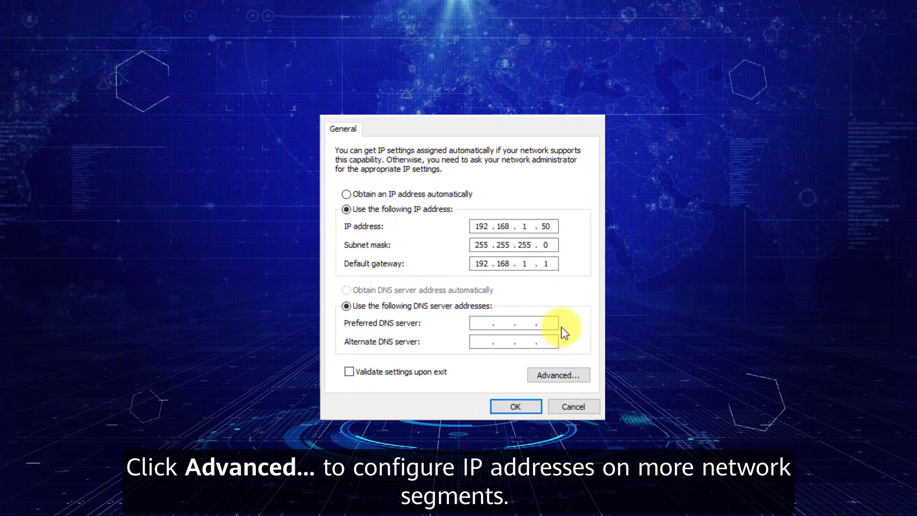
click(569, 375)
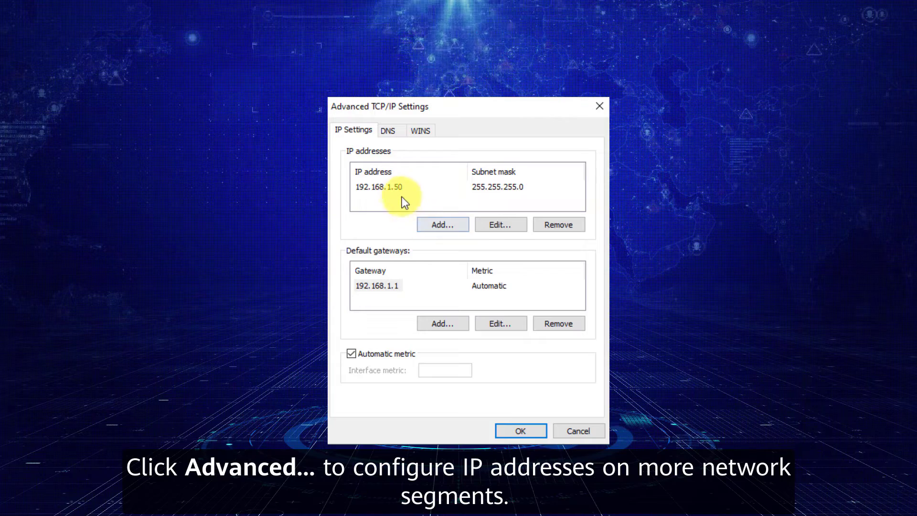
Step: Add 192.168.2.200 with subnet mask 255.255.255.0 as an extra IP address
click(433, 224)
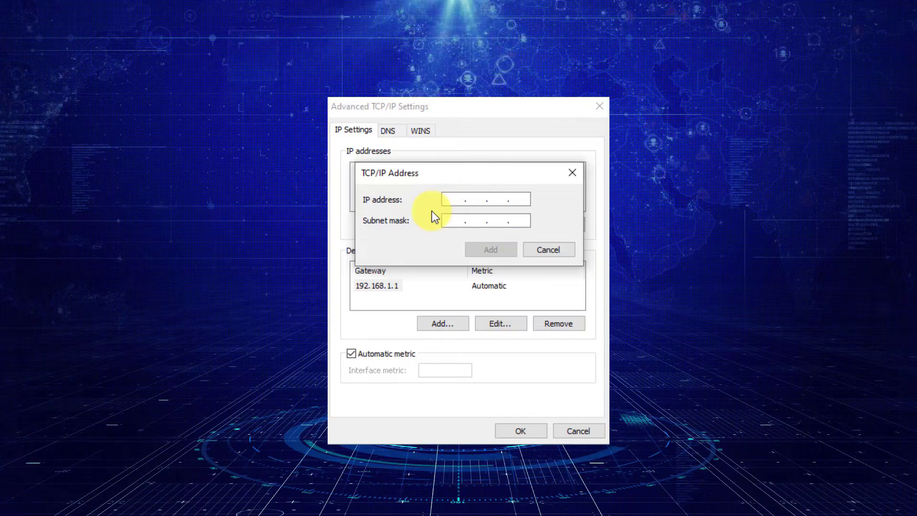
text(192 . 16)
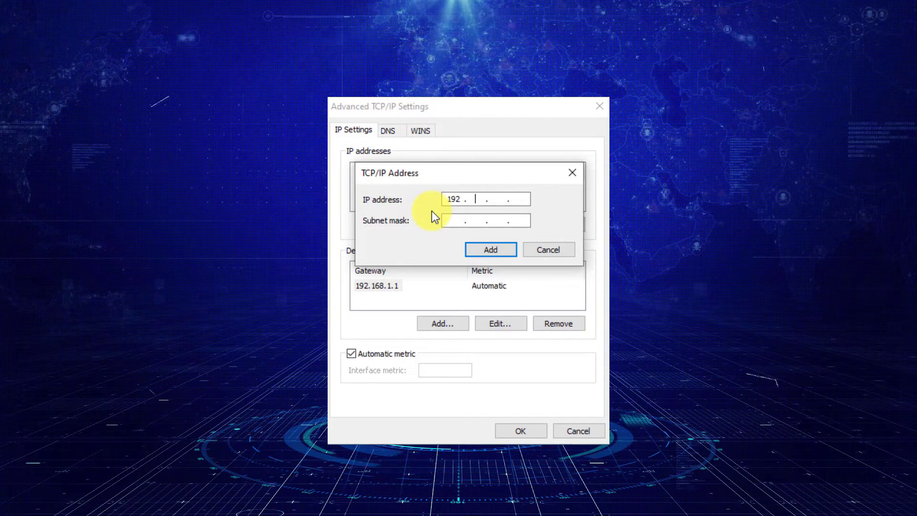
text(8 . 2 )
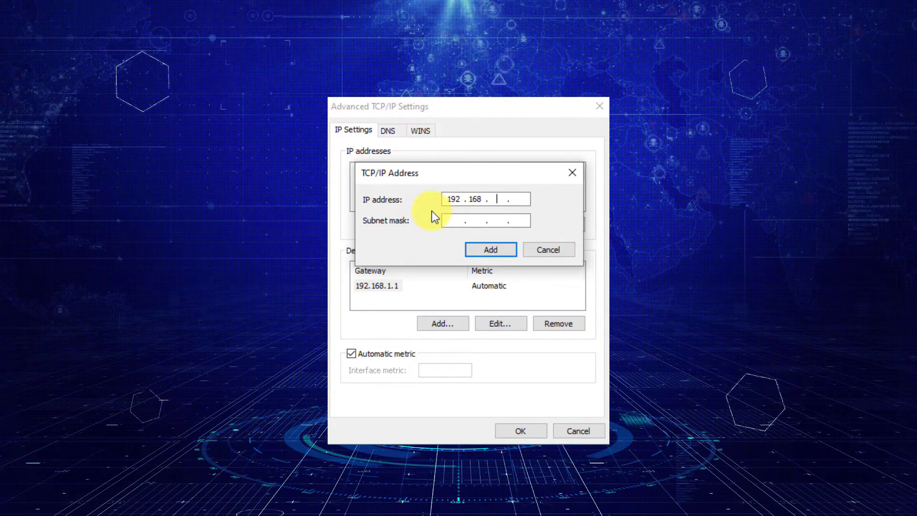
text(. 200)
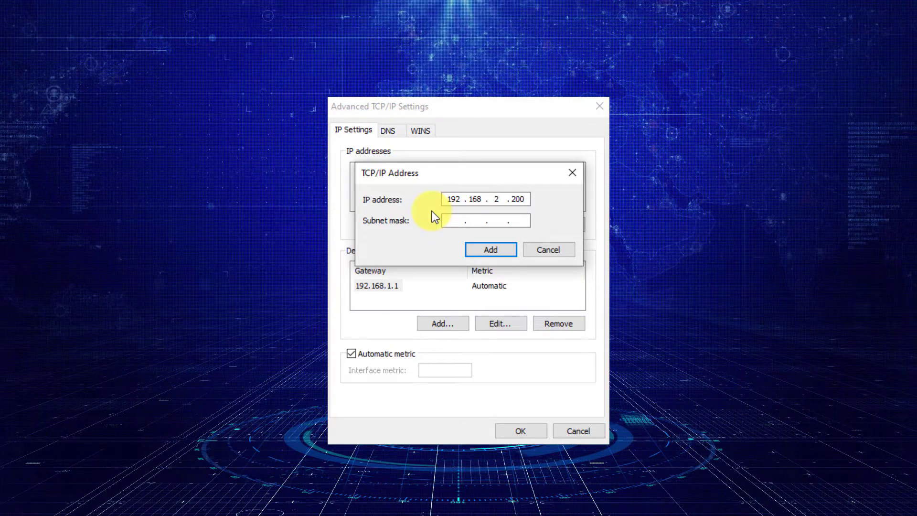
click(454, 216)
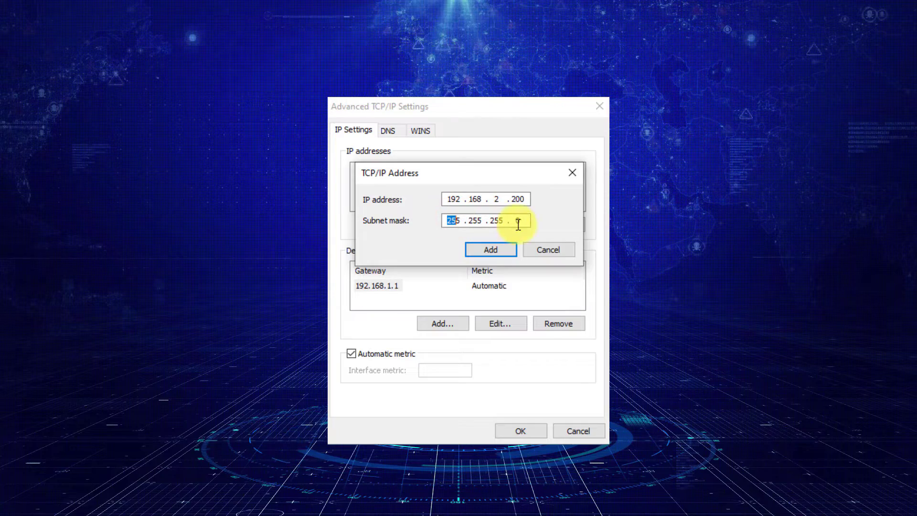
click(498, 249)
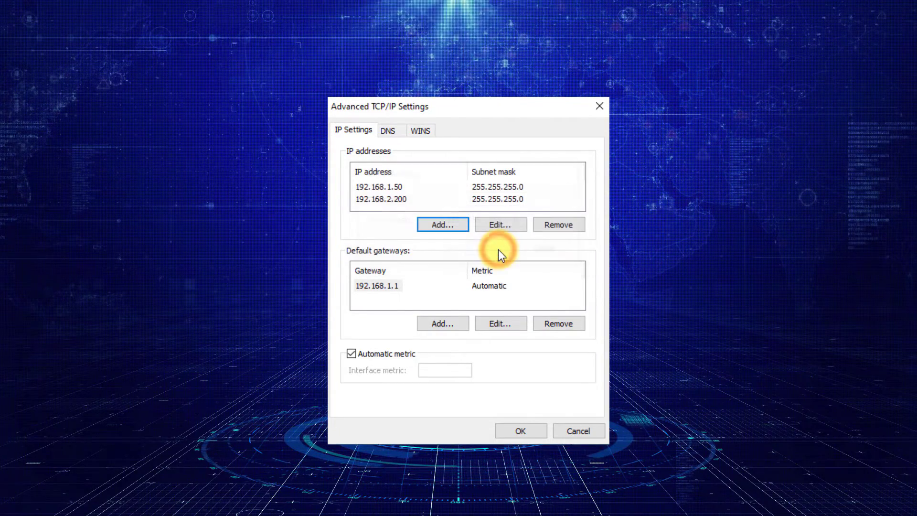
Step: Add 172.168.1.200 with subnet mask 255.255.255.0 as a third IP address
click(442, 225)
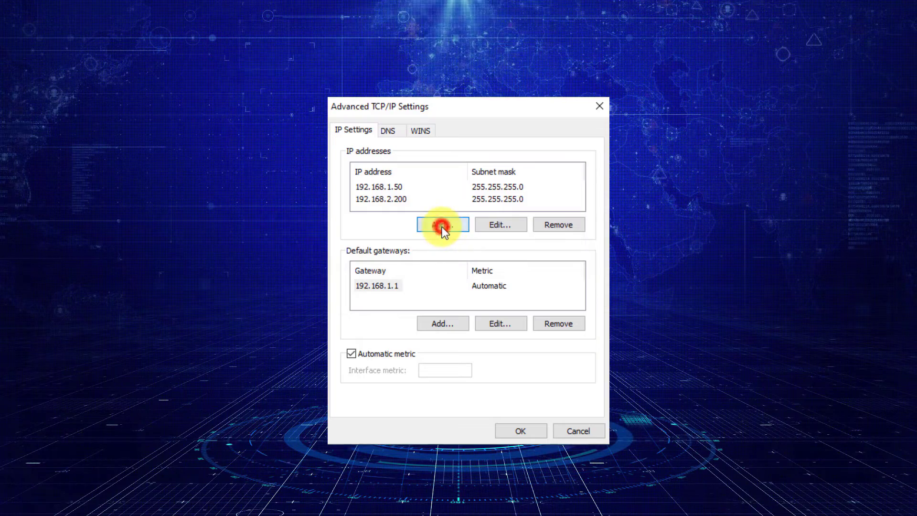
click(453, 197)
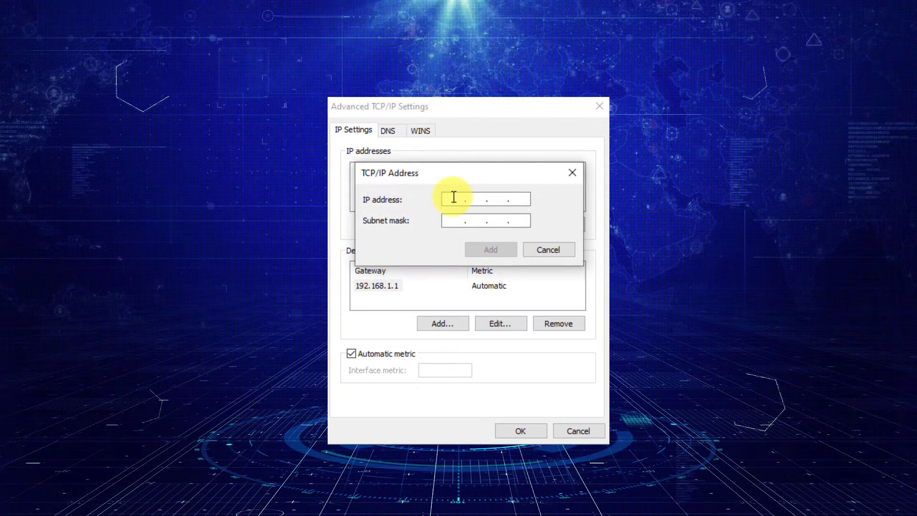
text(172 . 168 . )
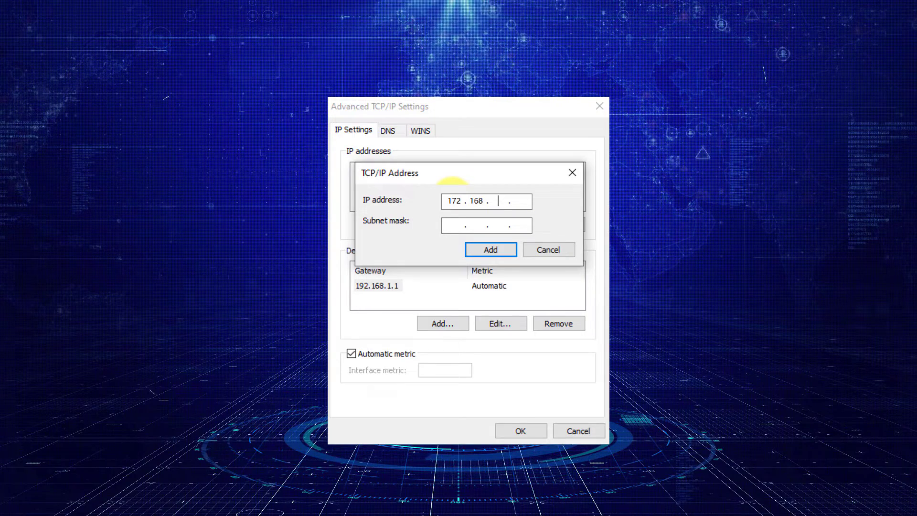
text(1 . 200)
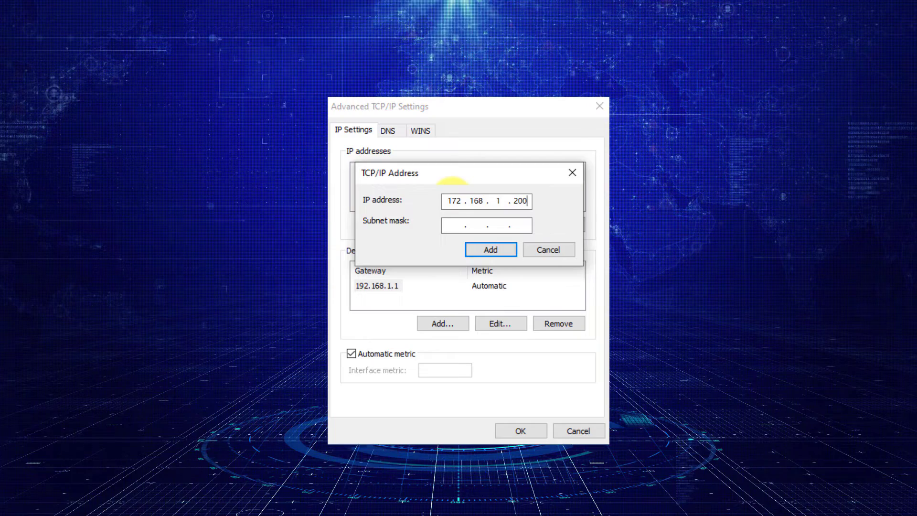
click(458, 227)
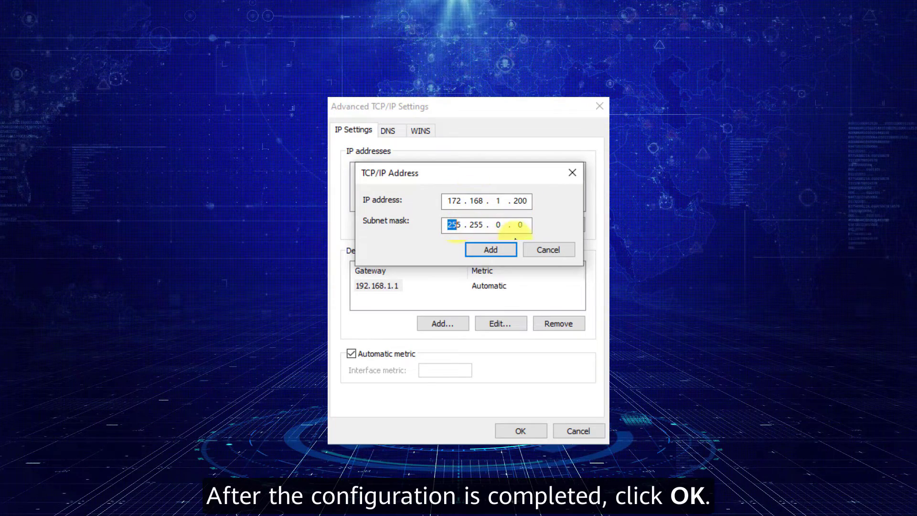
click(499, 226)
key(BackSpace)
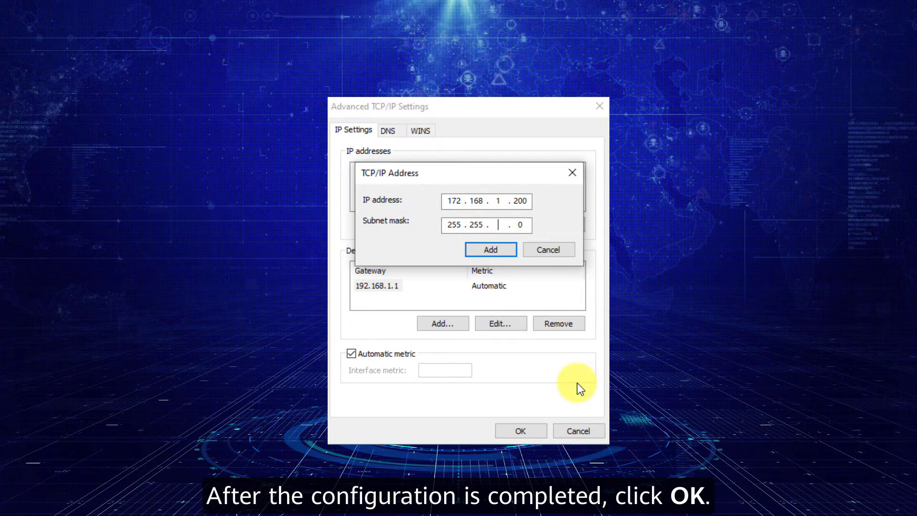
text(255)
click(492, 249)
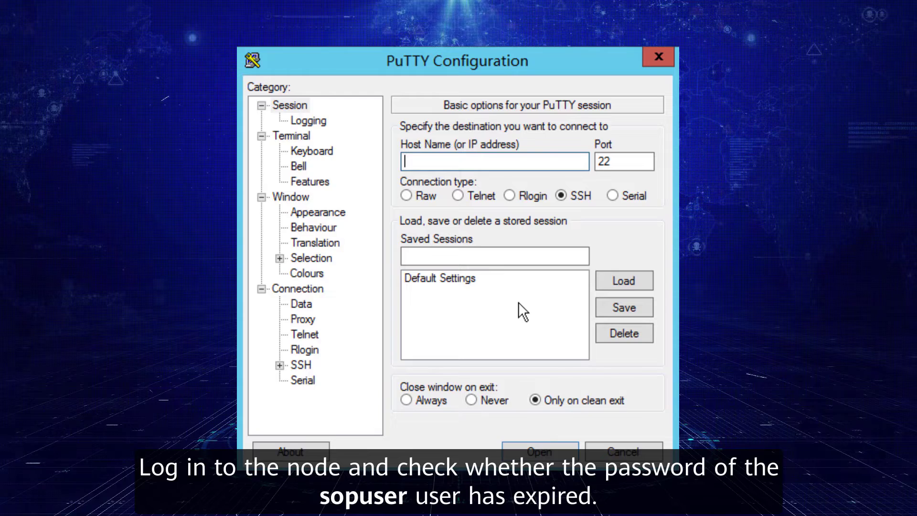
Step: Connect by SSH on port 22 to host 192.168.2.15
text(1)
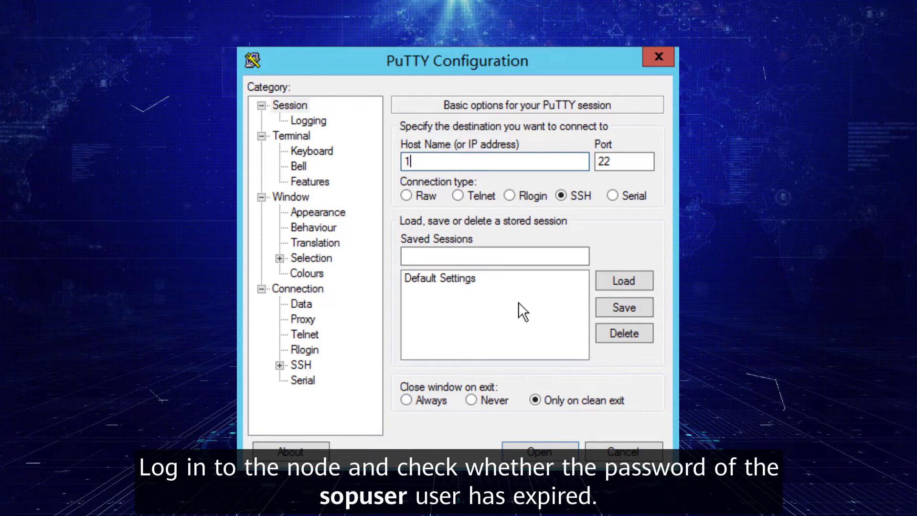
text(92.168.2.15)
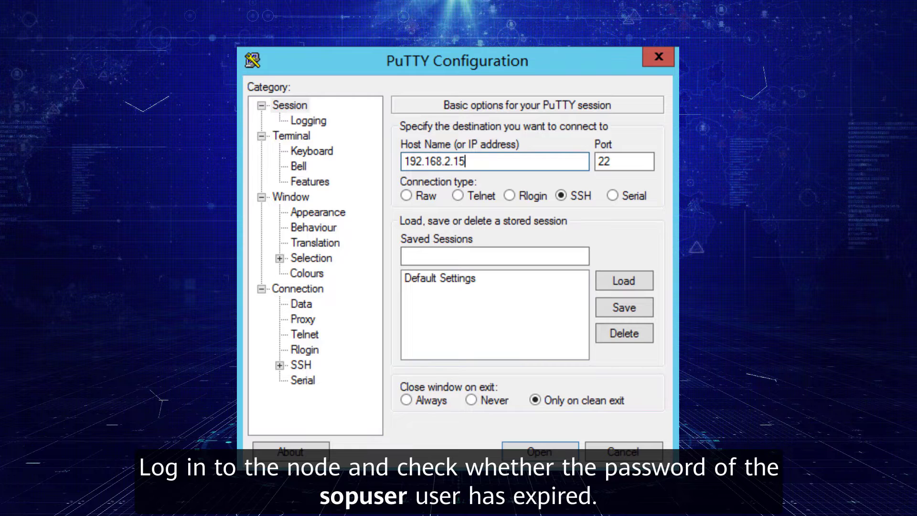
key(Return)
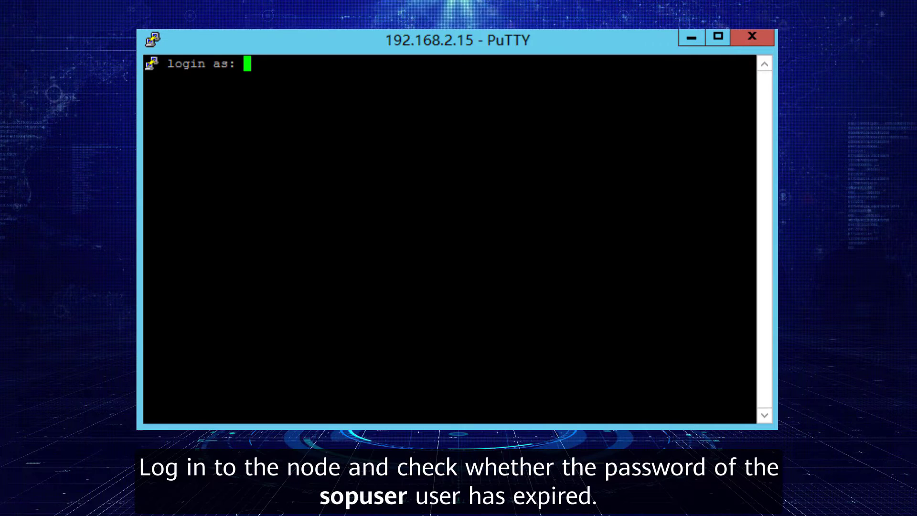
Step: Log in as sopuser and switch to root with su - root
text(sopuser)
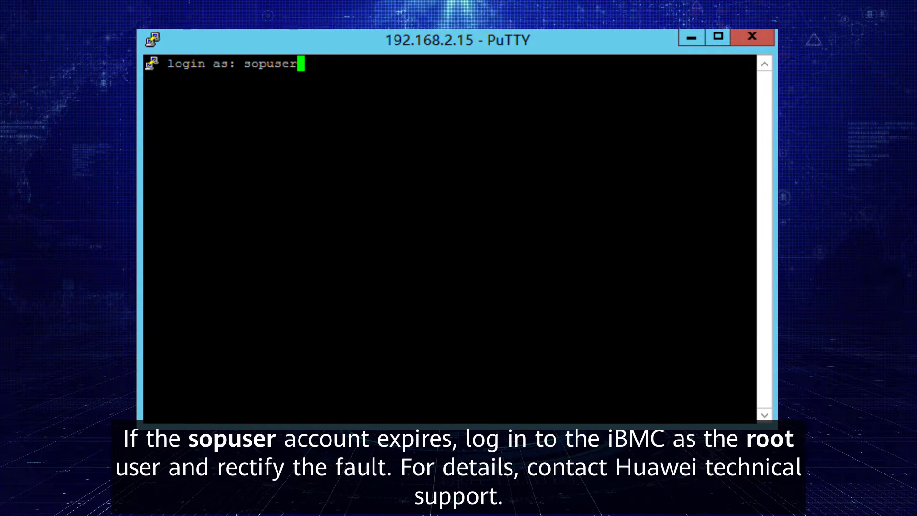
key(Return)
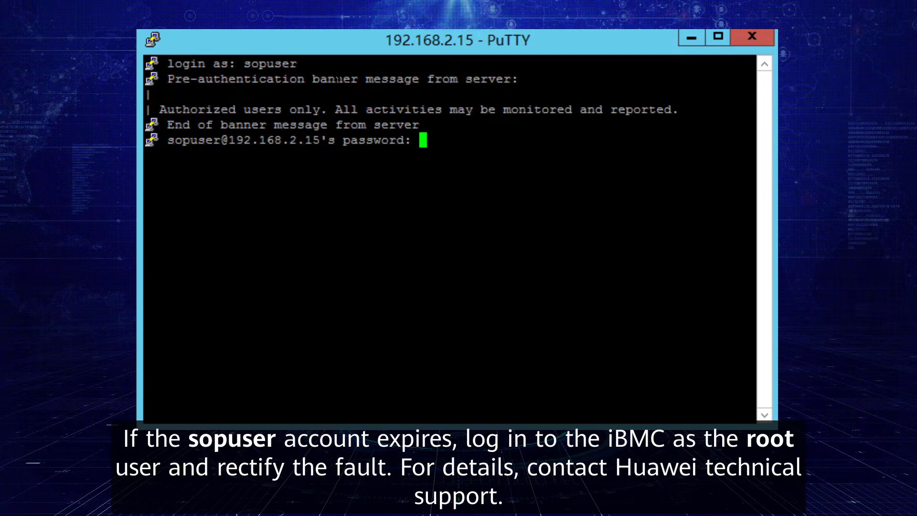
key(Return)
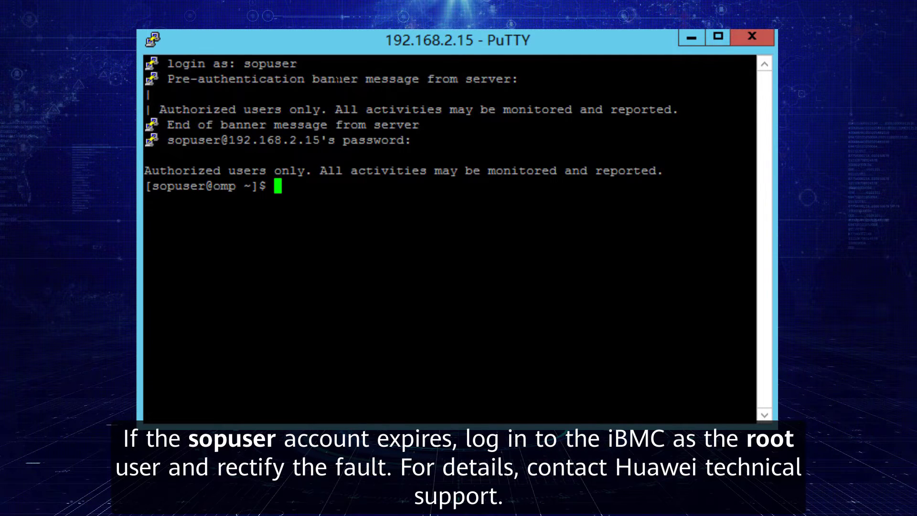
text(su - root)
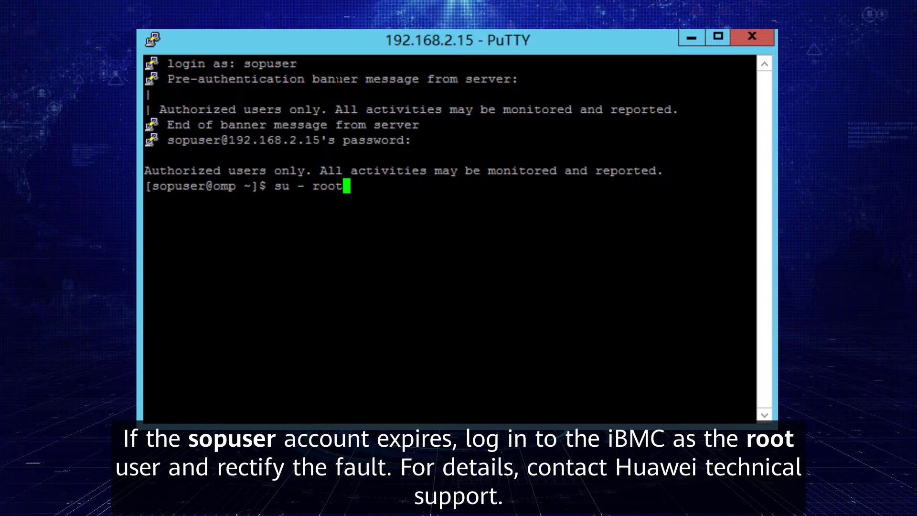
key(Return)
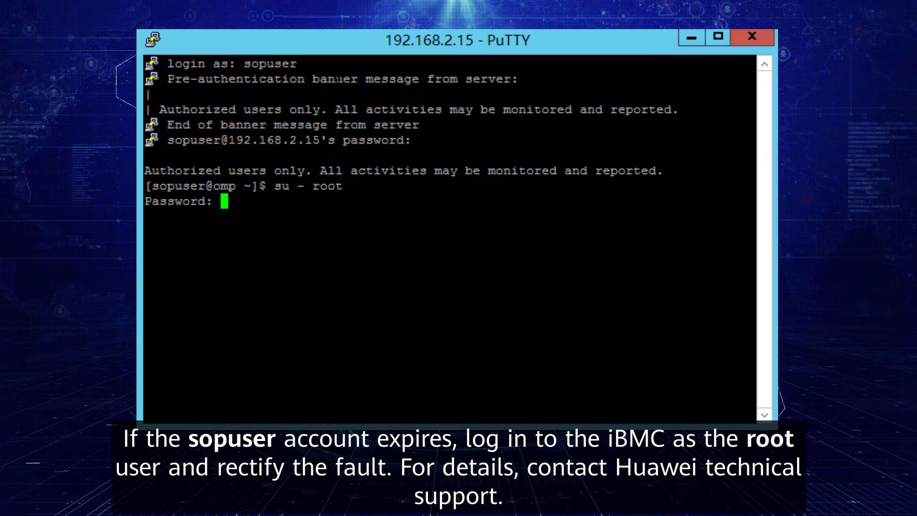
key(Return)
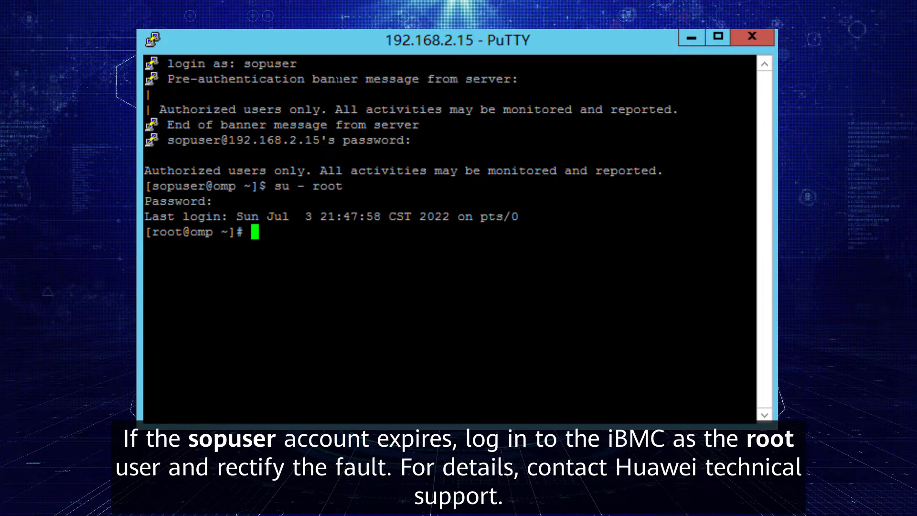
Step: In /opt/huawei/Bigdata/om-server/om/sbin, run sh start-oms.sh |grep -v null
text(cd /)
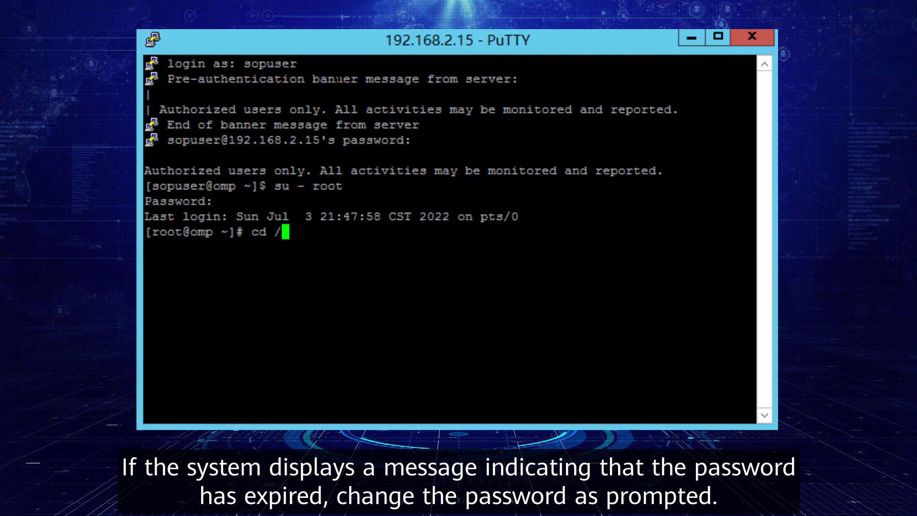
text(opt/hu)
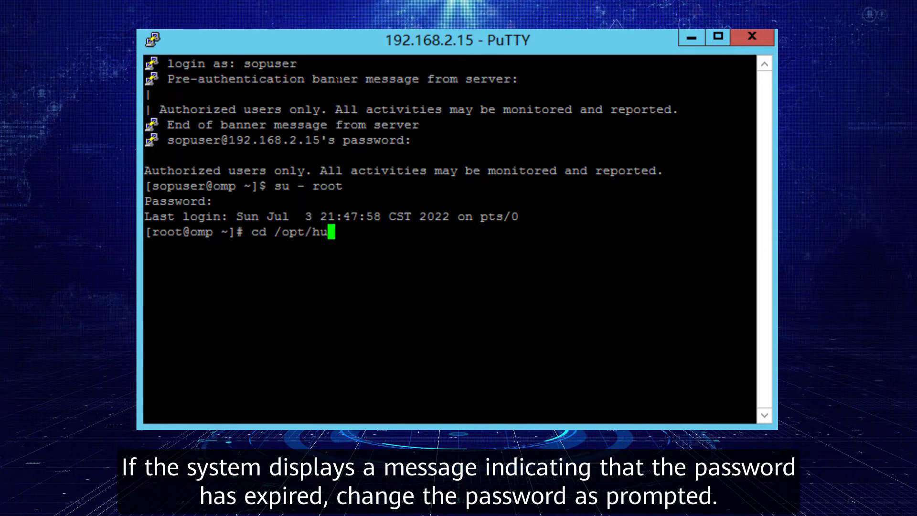
text(awei/)
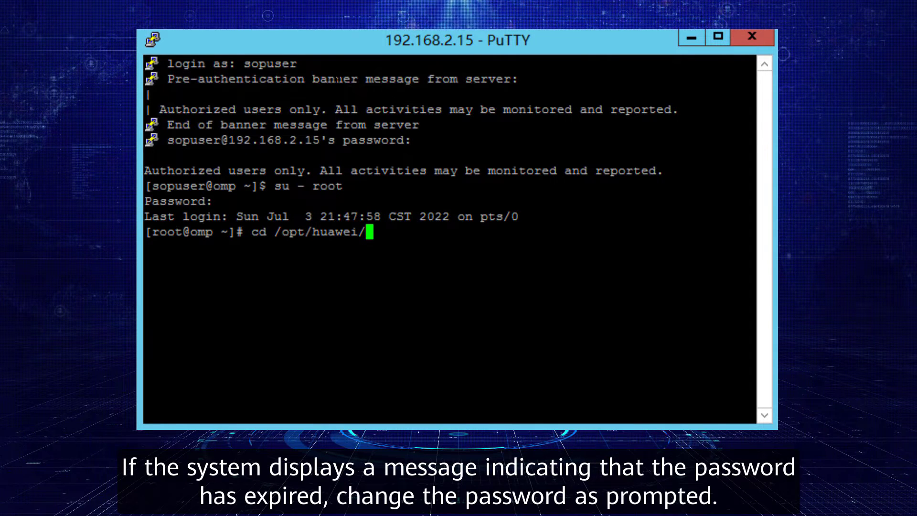
text(Bigdata/)
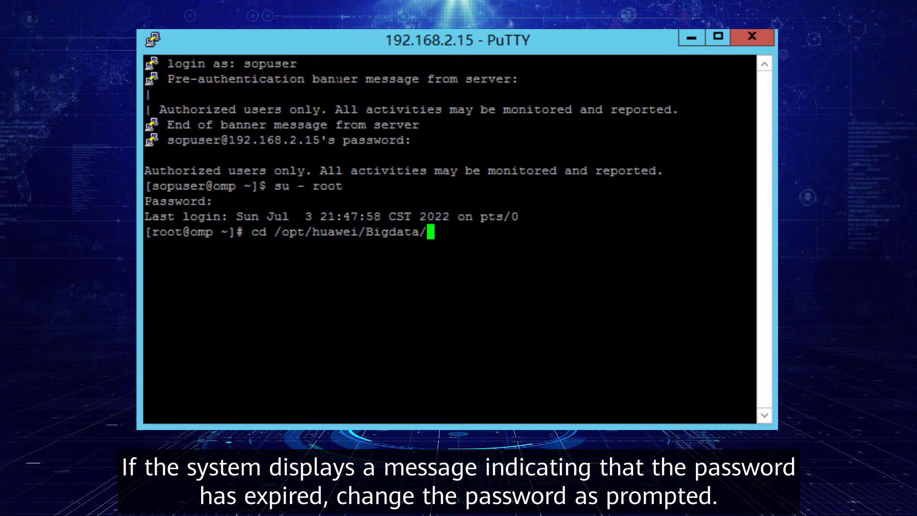
text(om-s)
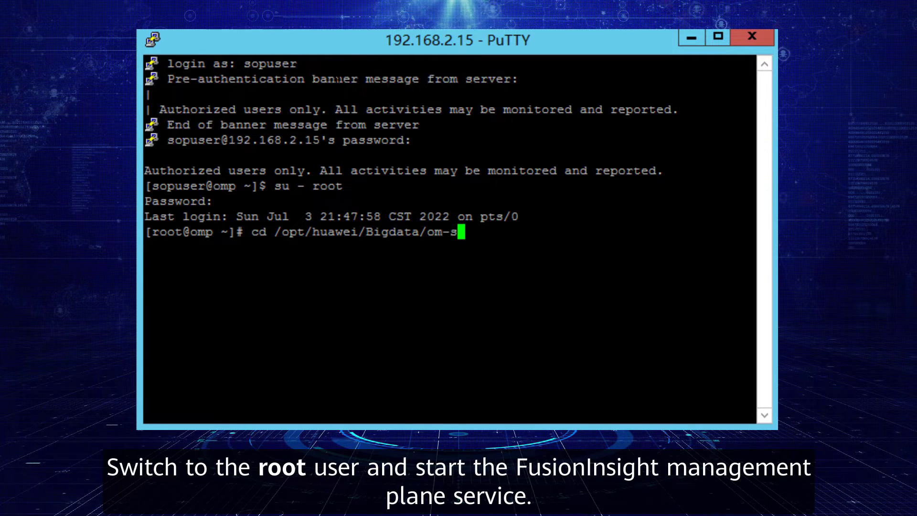
text(erver)
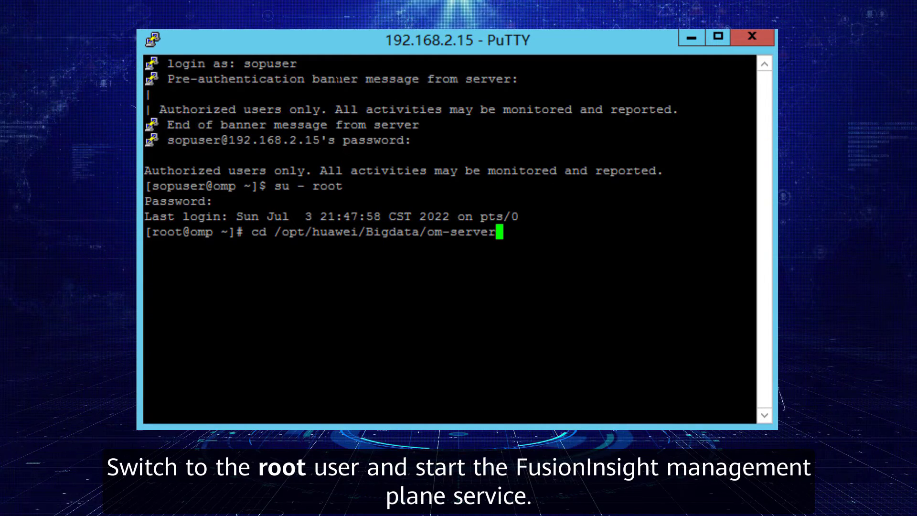
text(/om/)
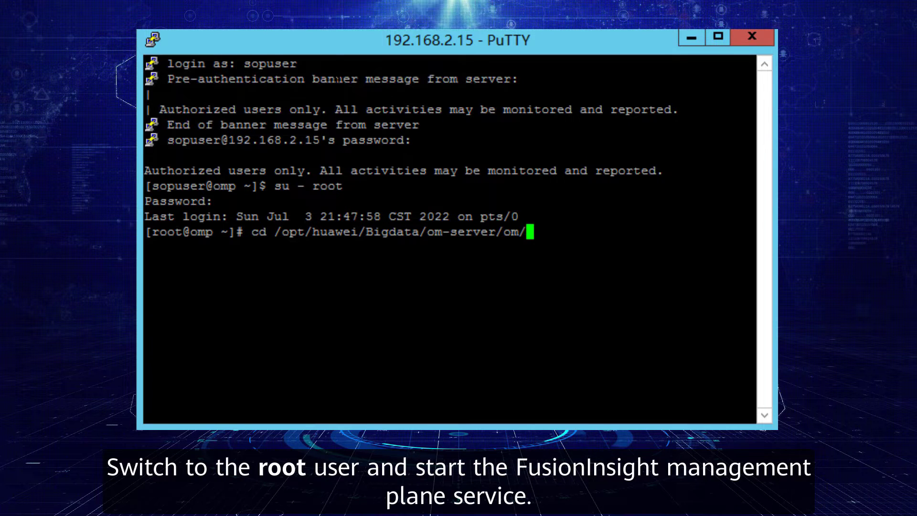
text(sbin)
key(Return)
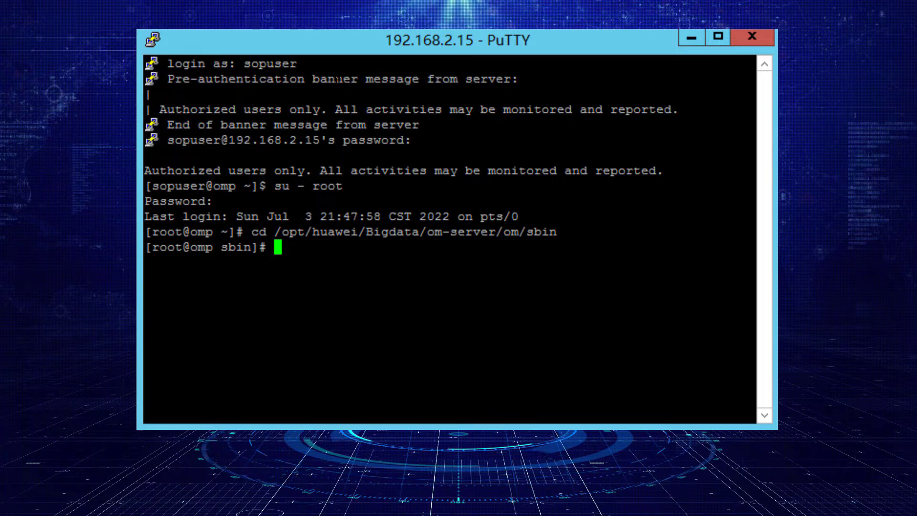
text(sh start)
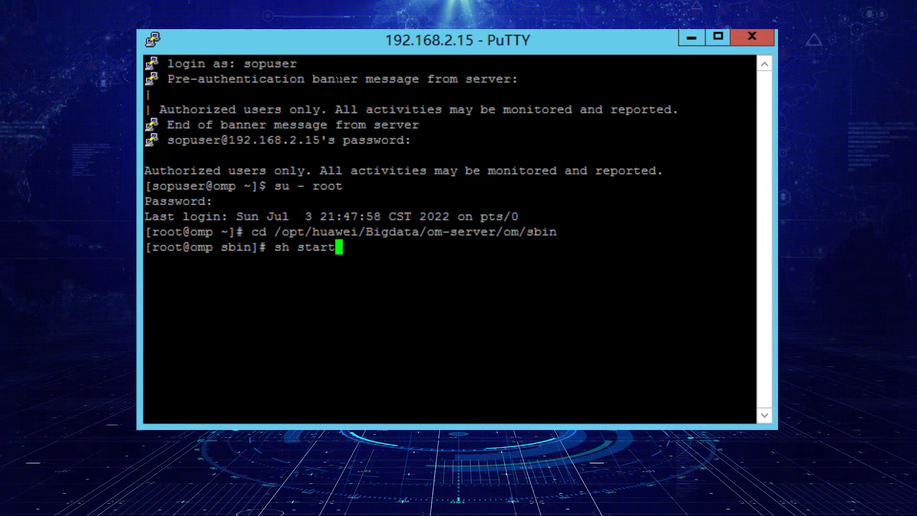
text(-o)
key(Tab)
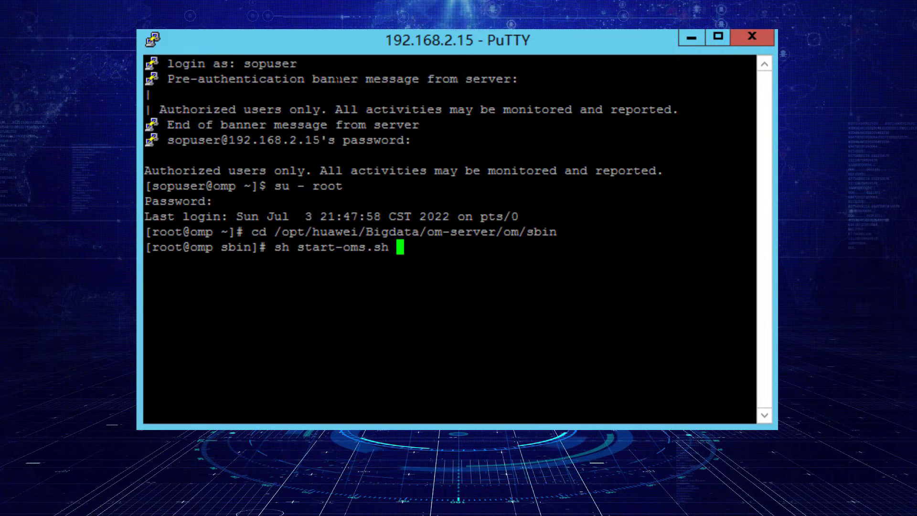
text(|)
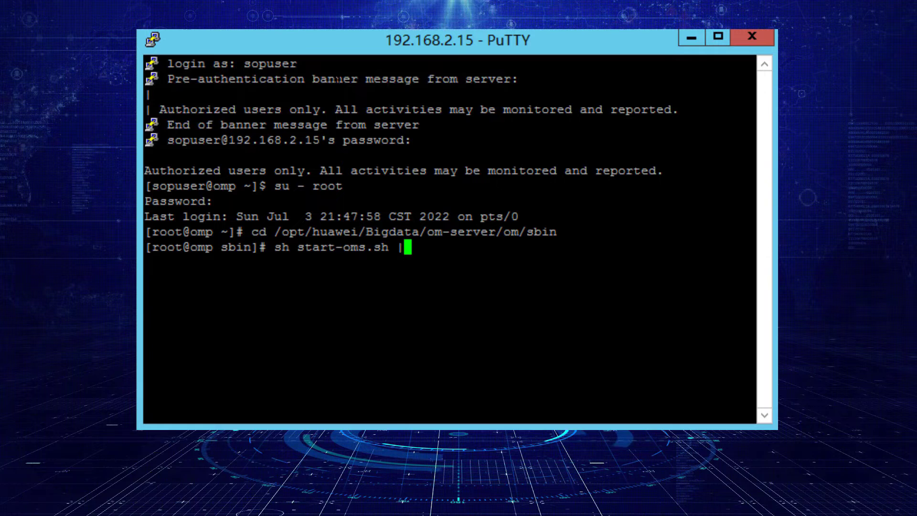
text(grep -v null)
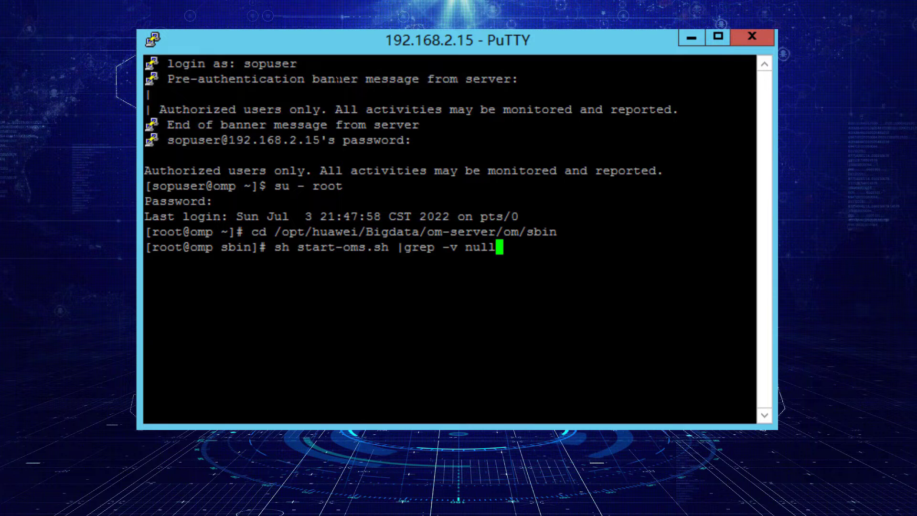
key(Return)
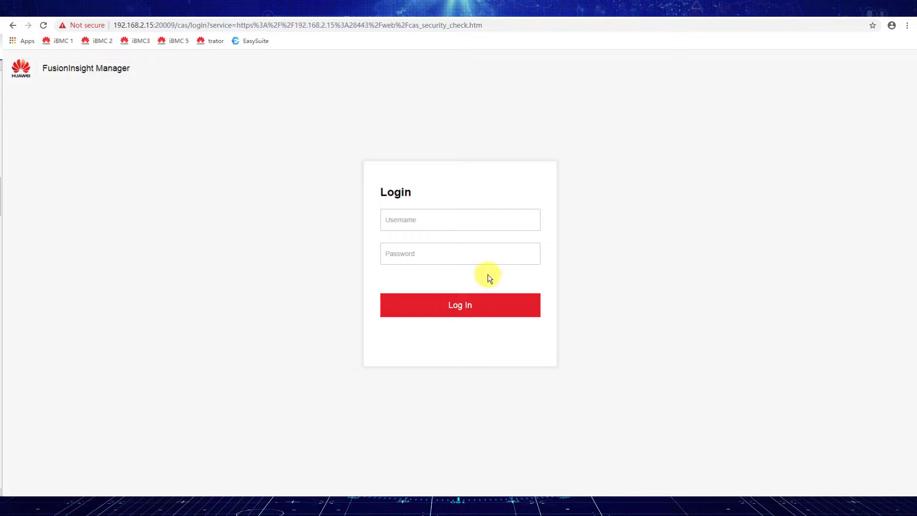
Step: Enter the admin username on the FusionInsight Manager login page and move to the password
click(413, 219)
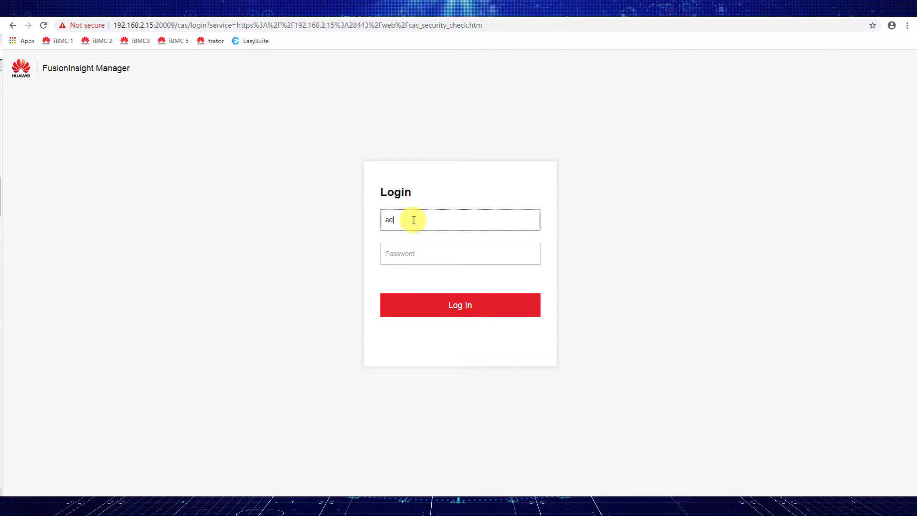
key(Tab)
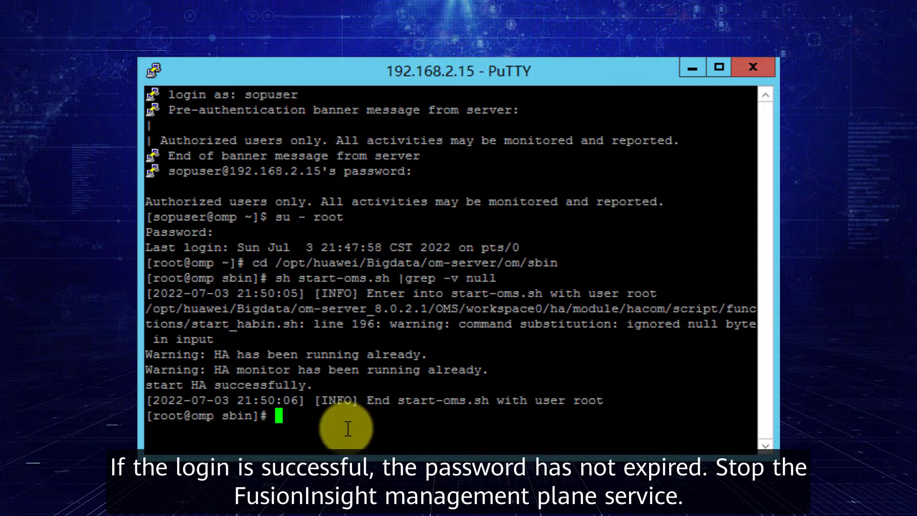
Step: Run sh stop-oms.sh as root to stop the management plane services
text(sh sto)
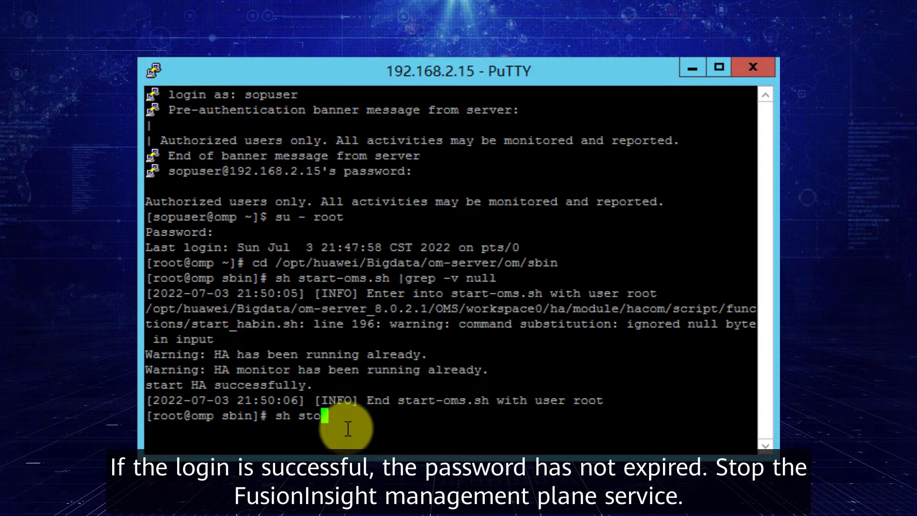
text(p-oms.sh)
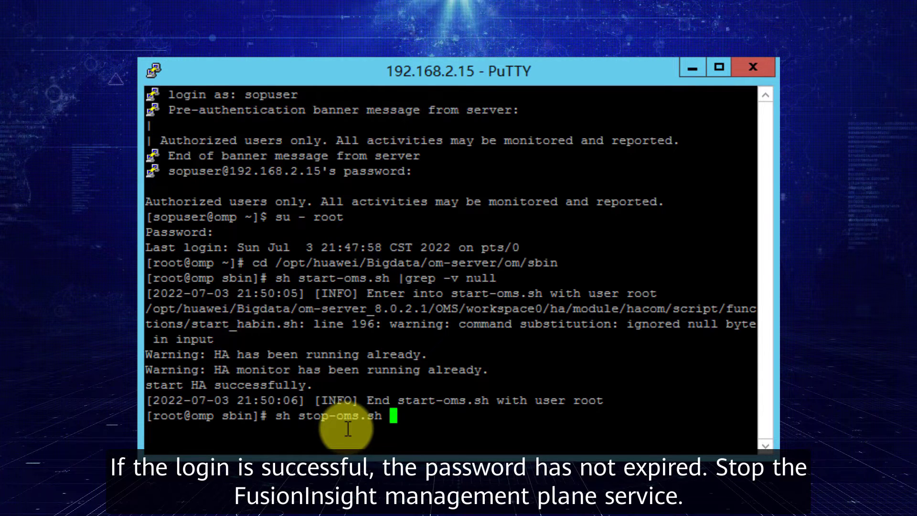
key(Return)
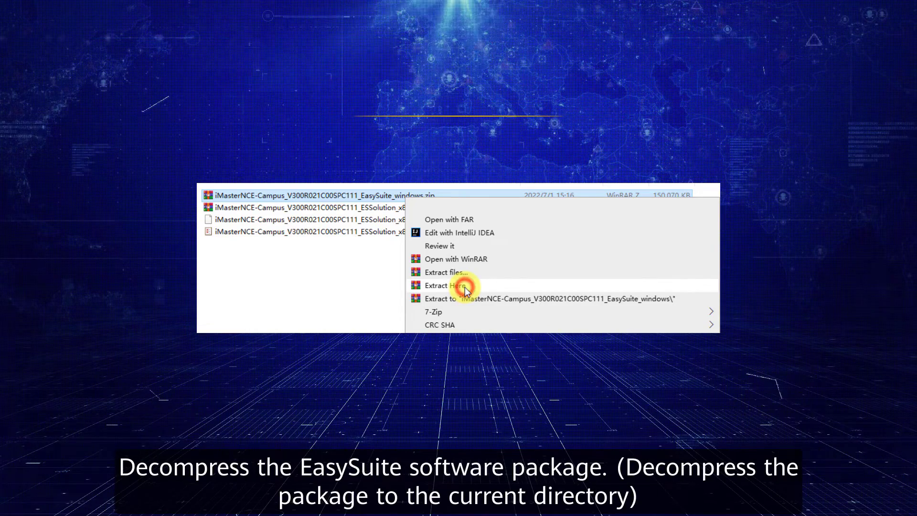
Step: Extract EasySuite_windows.zip in place and run start.bat to launch EasySuite
click(465, 287)
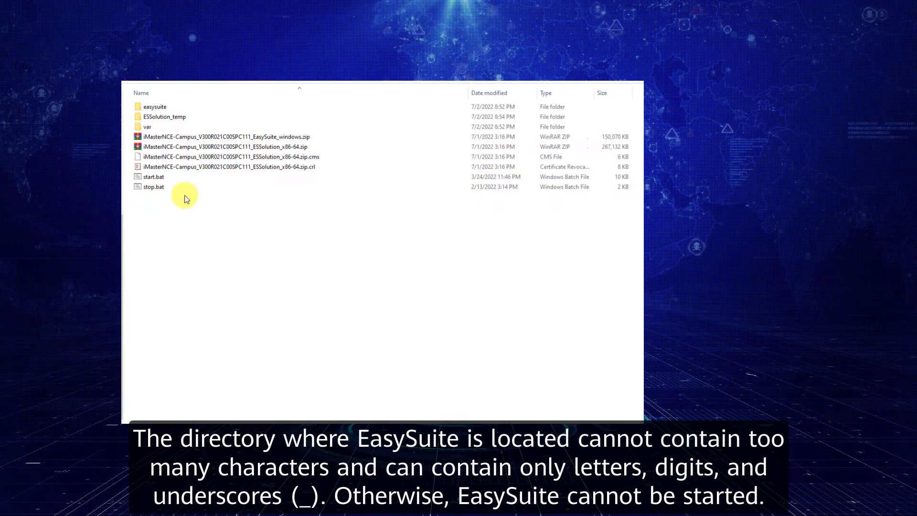
double_click(164, 177)
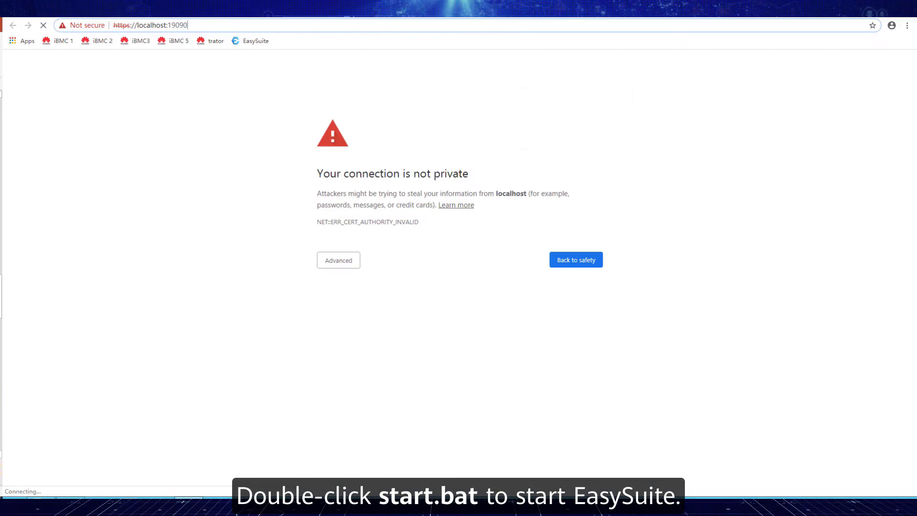
Step: Bypass the localhost:19090 certificate warning and log in to EasySuite as admin
click(346, 261)
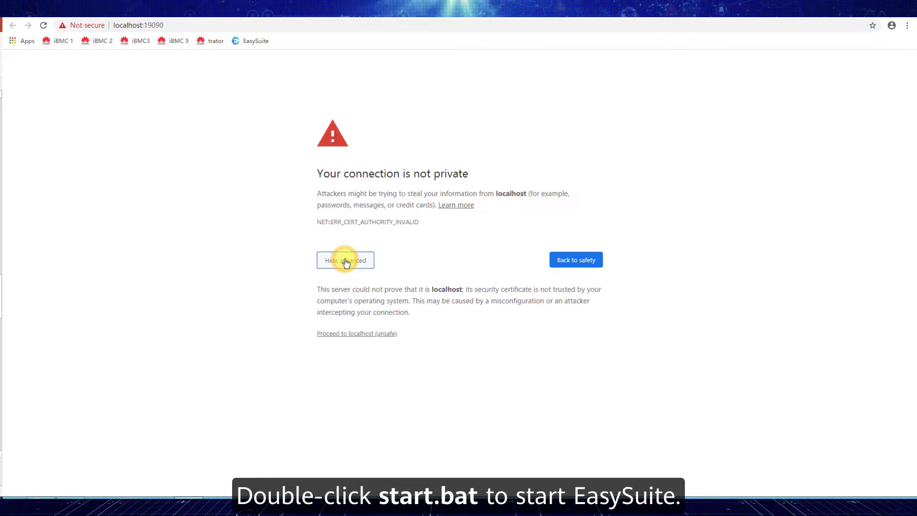
click(364, 333)
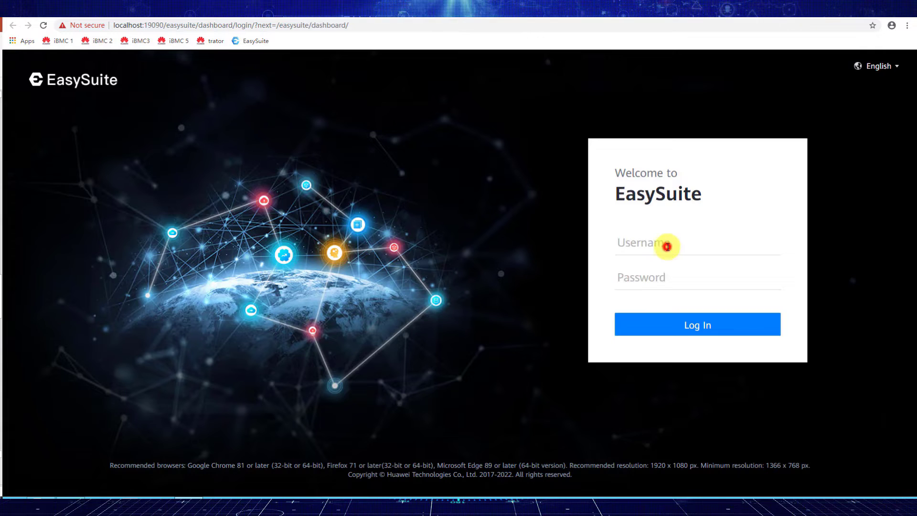
click(667, 247)
text(admin)
key(Tab)
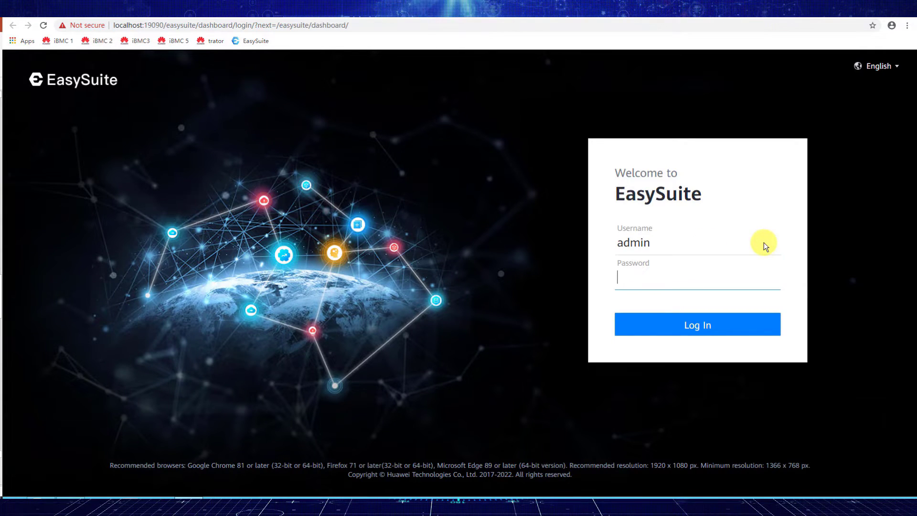
text(**********)
key(BackSpace)
key(BackSpace)
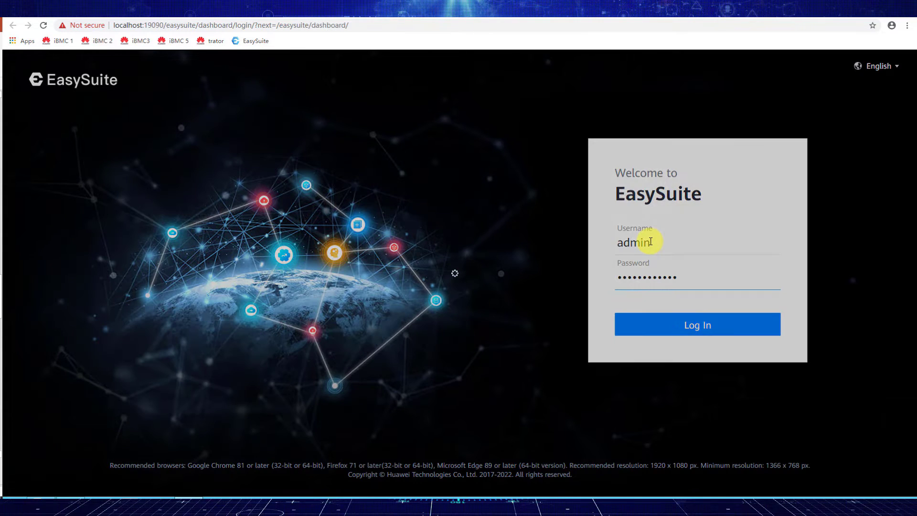
key(Return)
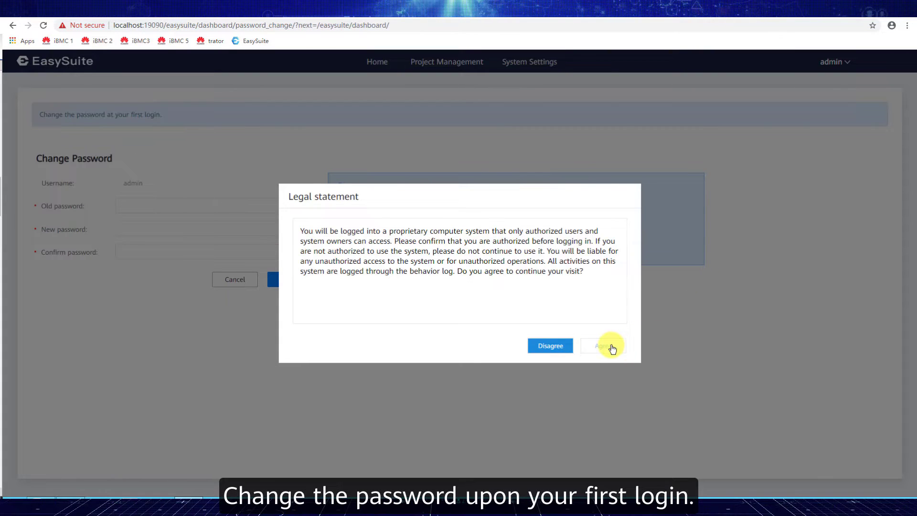
Step: Agree to the legal statement, change the admin password, and confirm the success message
click(612, 344)
click(133, 206)
text(a)
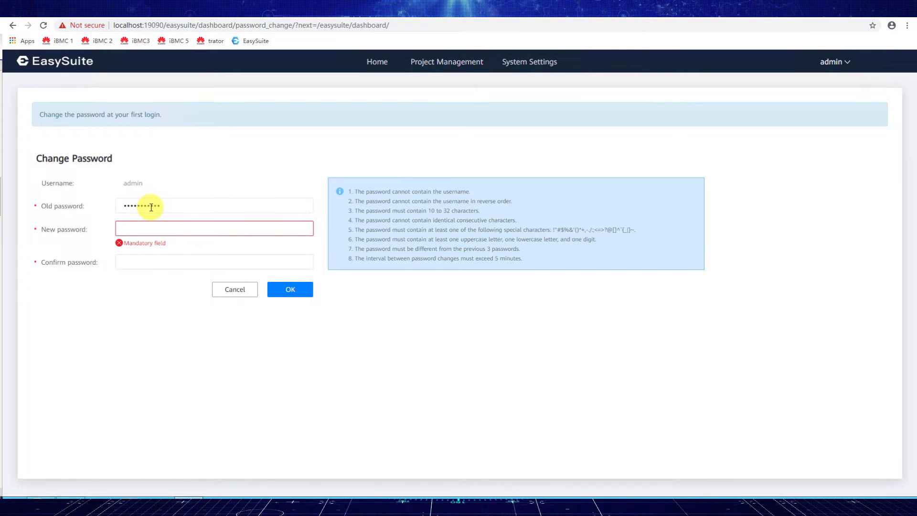
key(Tab)
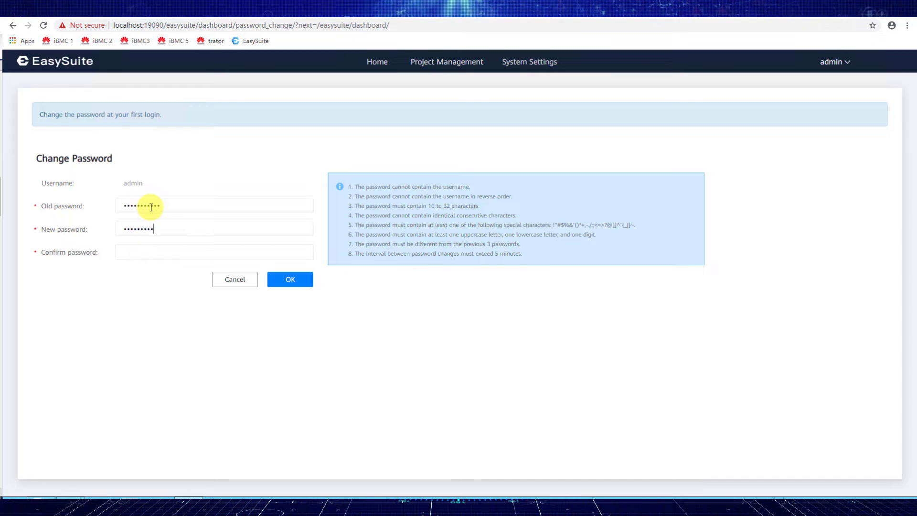
key(Tab)
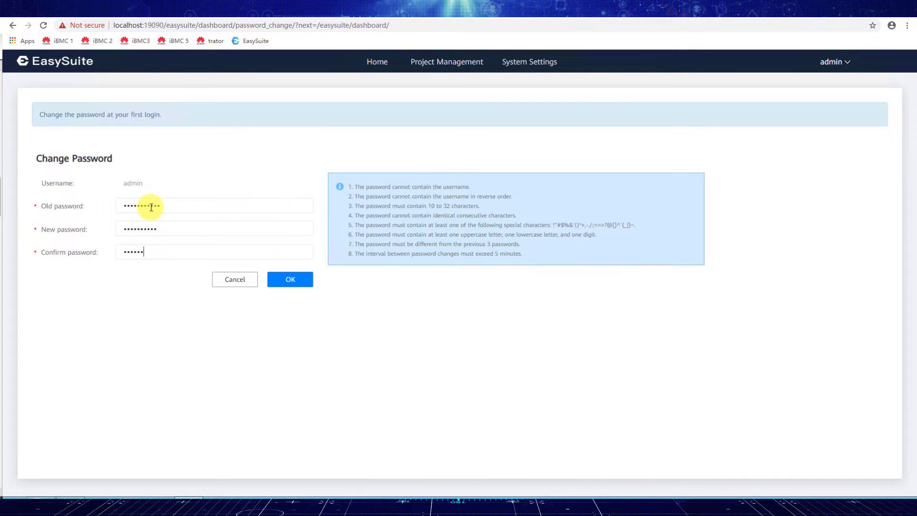
key(Return)
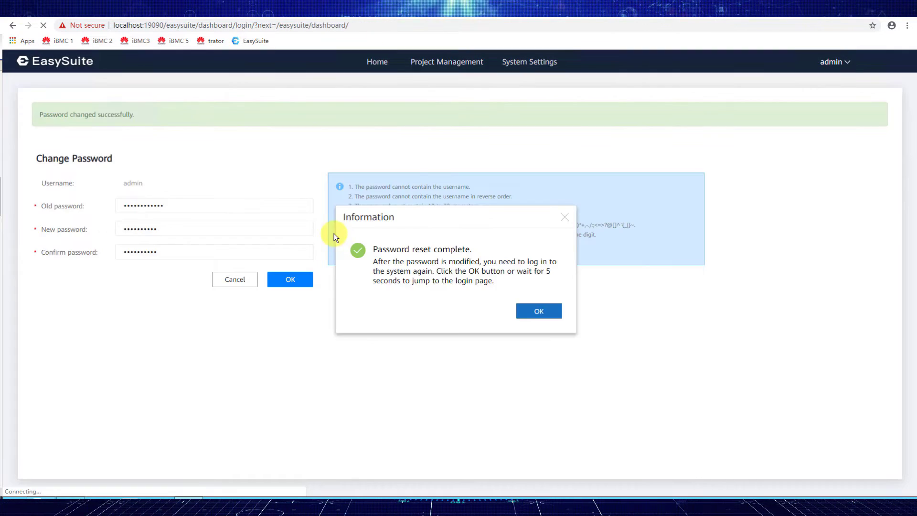
click(536, 311)
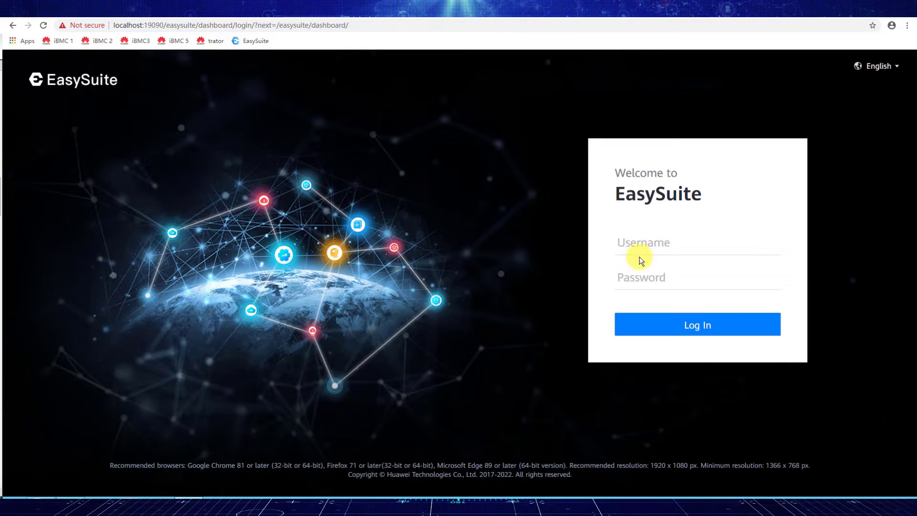
Step: Sign in to EasySuite as admin using the new password and agree to the Legal statement
click(644, 245)
text(ad)
key(Tab)
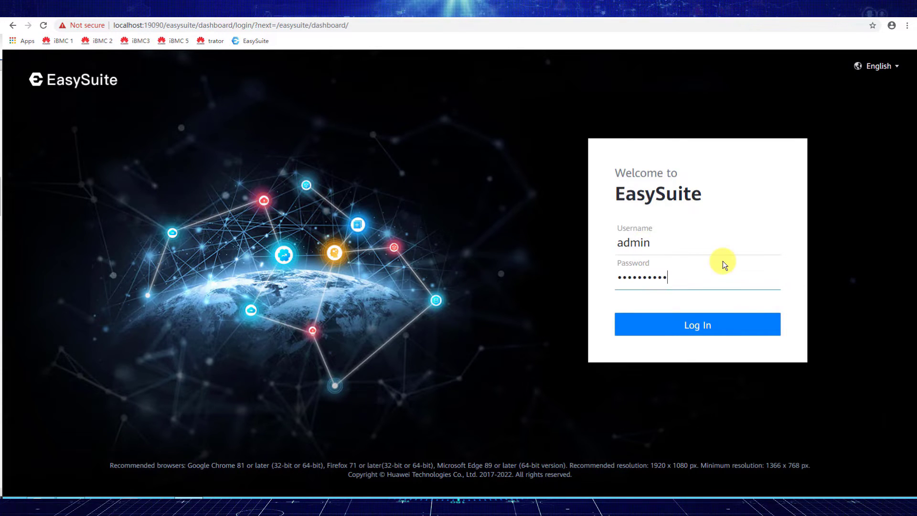
key(Return)
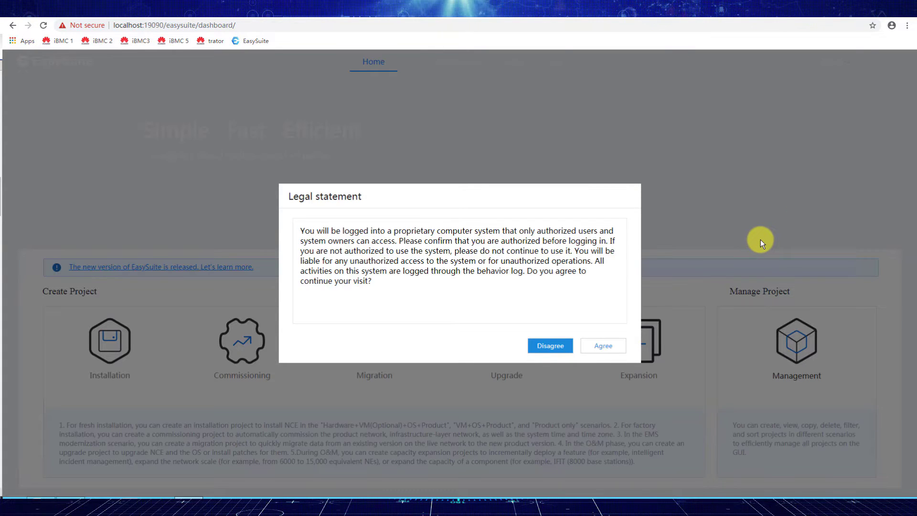
click(617, 349)
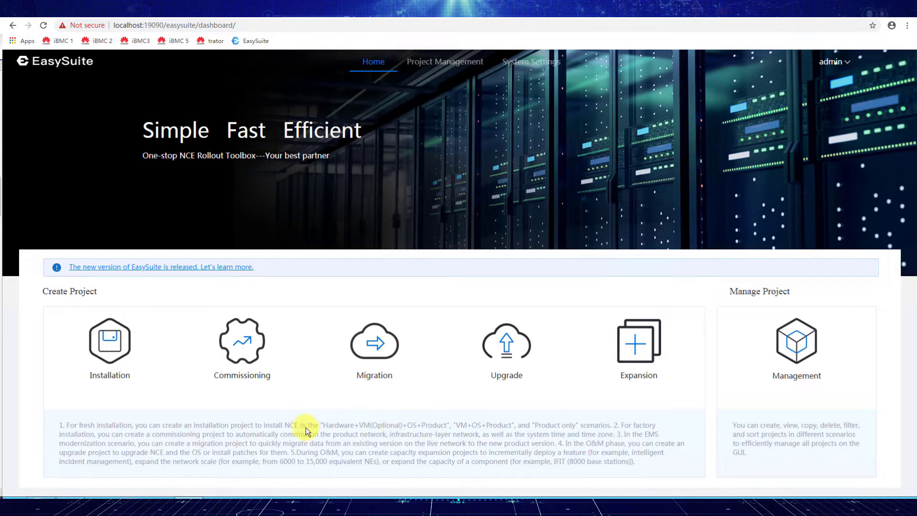
Step: Start a commissioning project named pre_install with iMaster NCE-Campus as the product
click(244, 351)
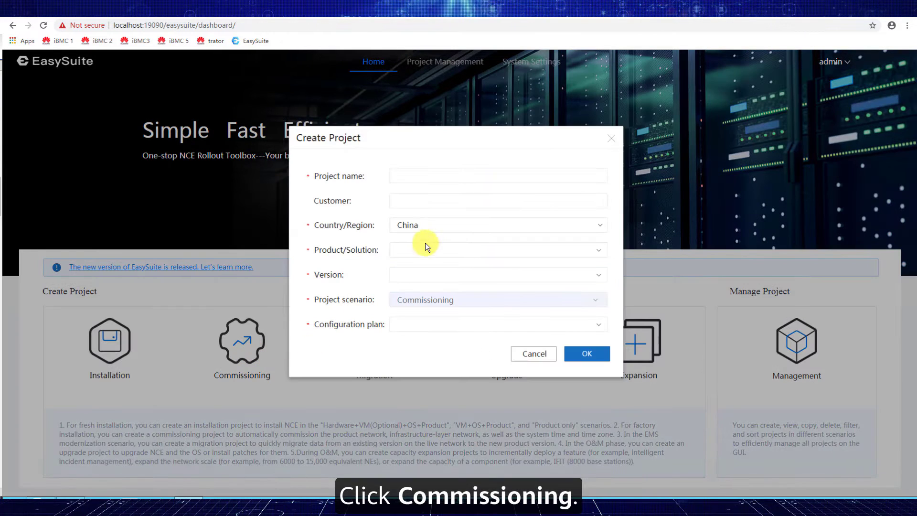
click(419, 172)
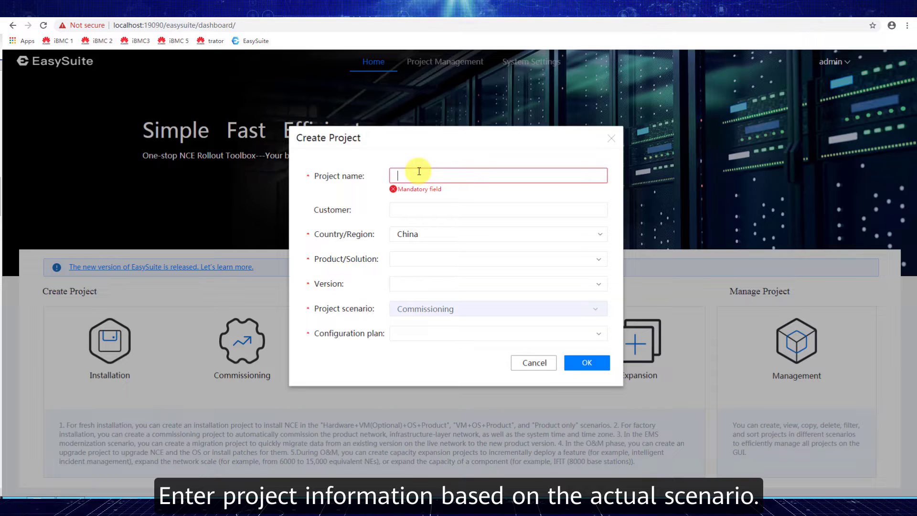
text(p)
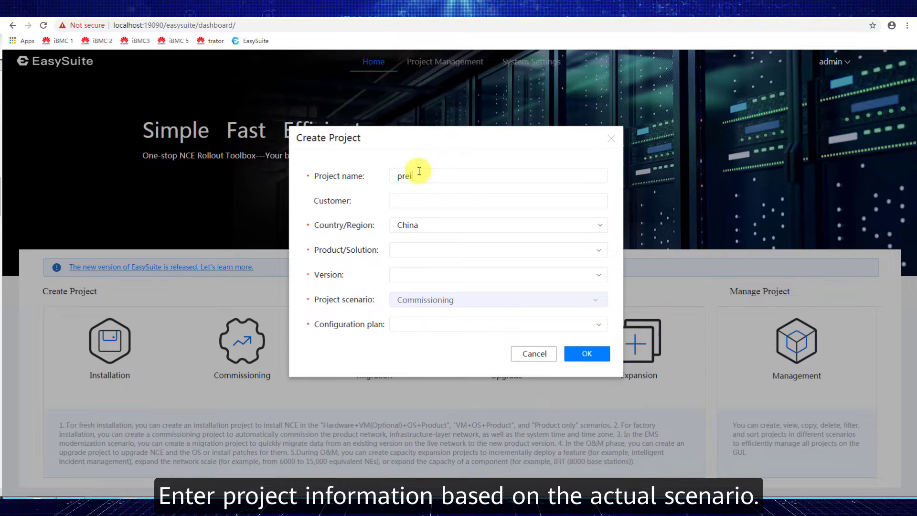
text(re)
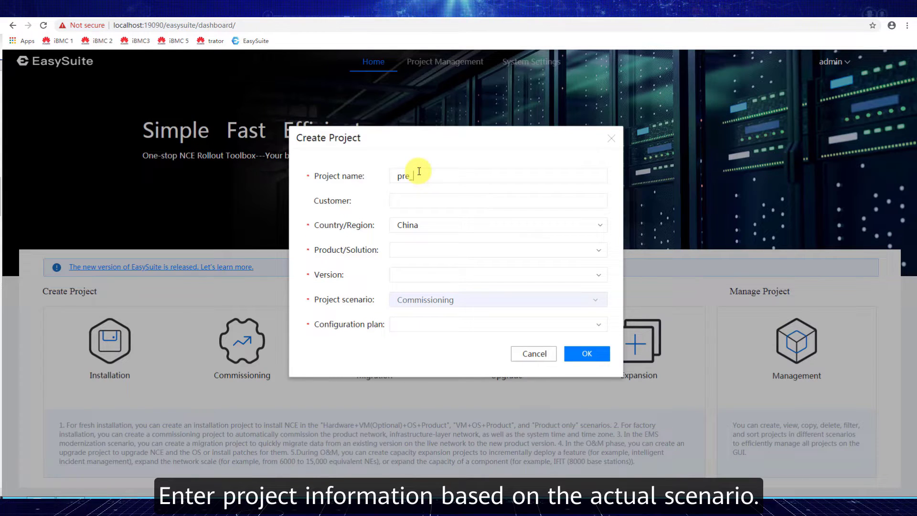
text(_install)
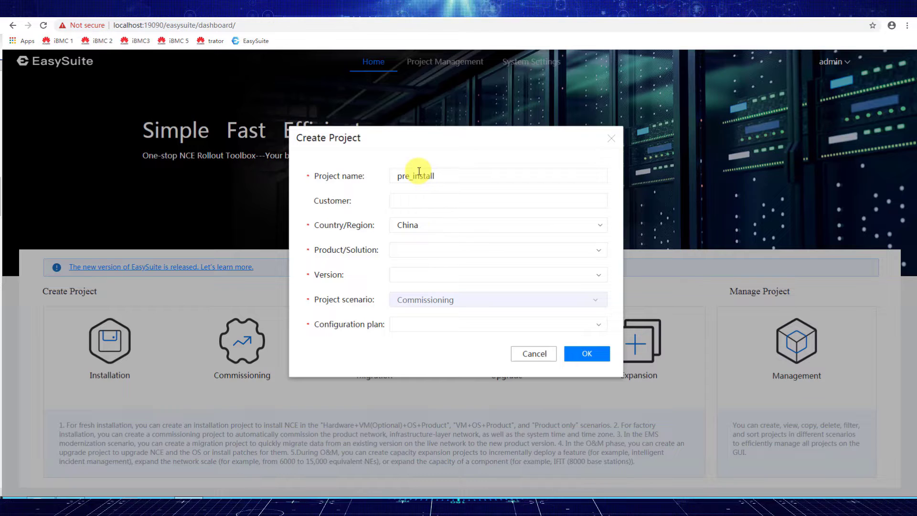
click(428, 247)
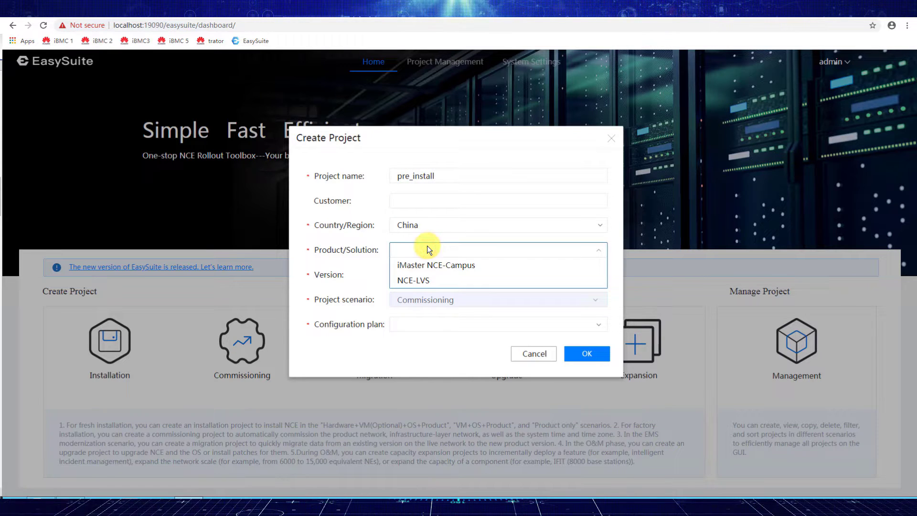
click(435, 265)
Step: Choose Only product mode, 5,000 Devices scale and the Single Pre-installed plan, then create the project
click(446, 323)
click(437, 340)
click(438, 350)
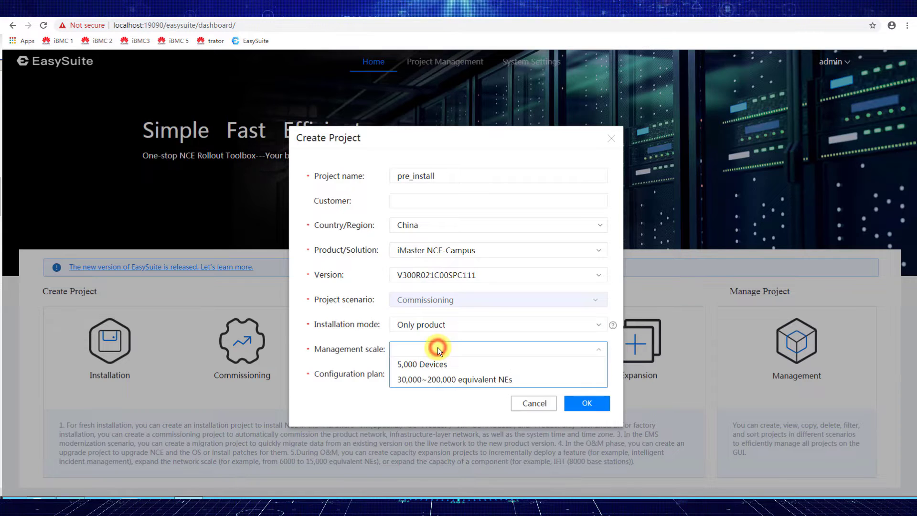
click(436, 365)
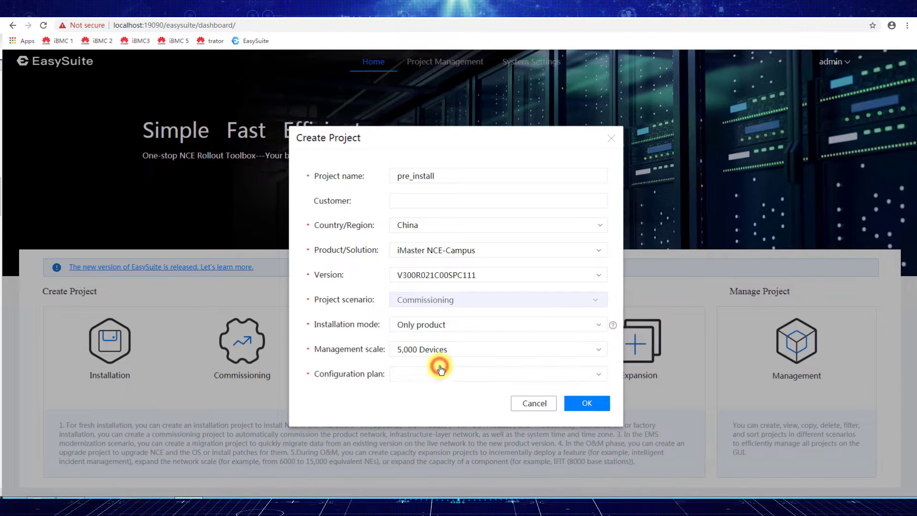
click(446, 377)
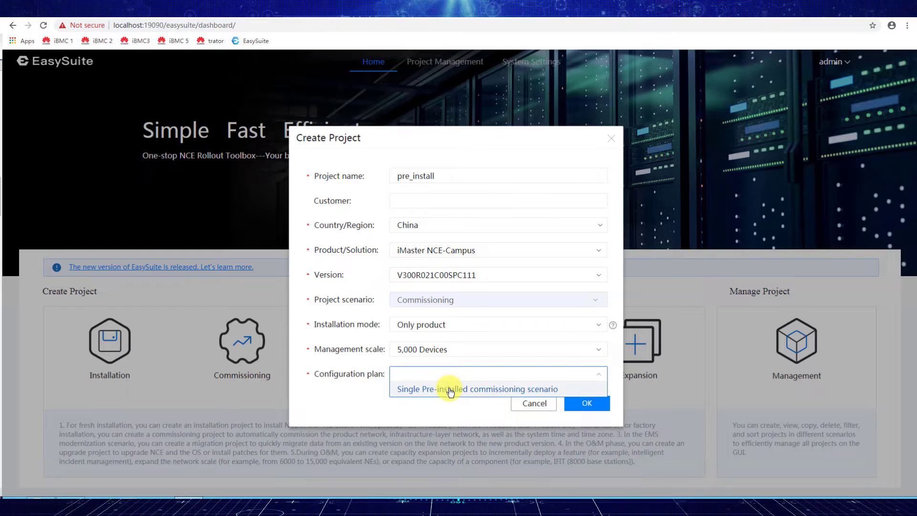
click(450, 390)
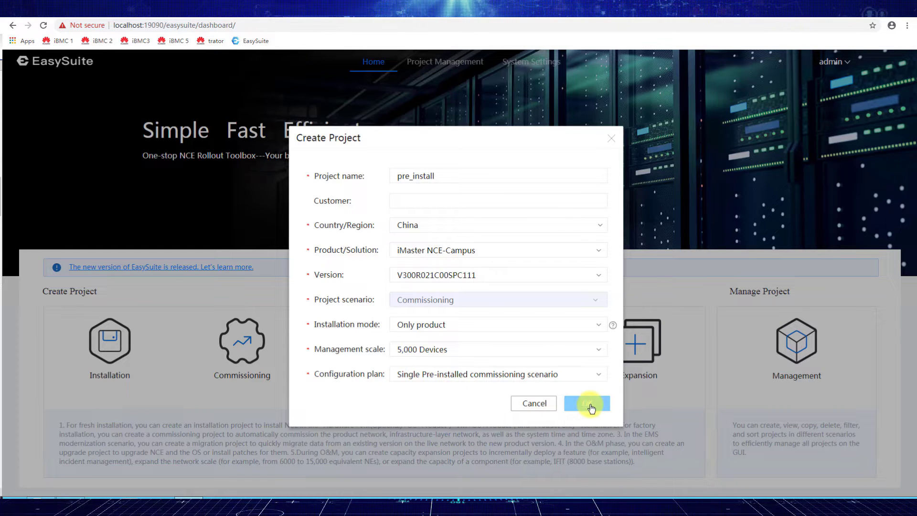
click(591, 404)
click(588, 388)
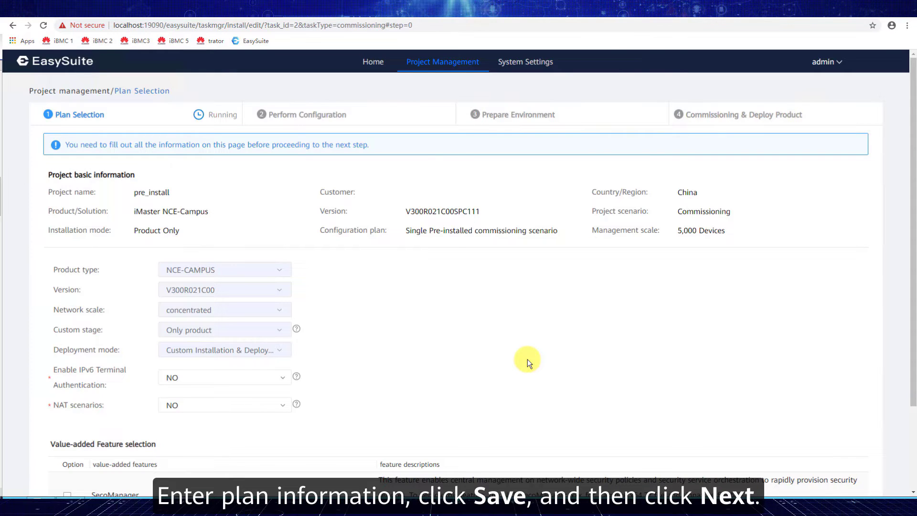
Step: Save the pre_install Plan Selection from the bottom of the page
scroll(527, 359, down, 3)
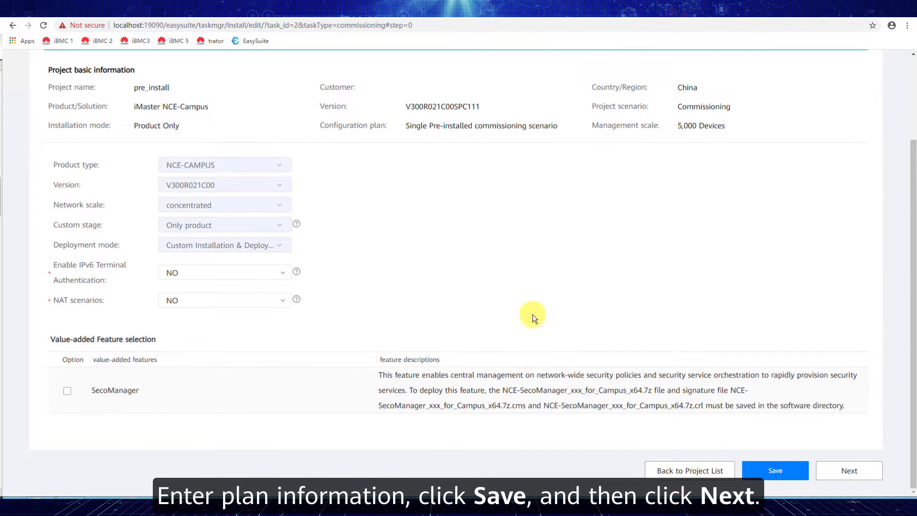
click(774, 473)
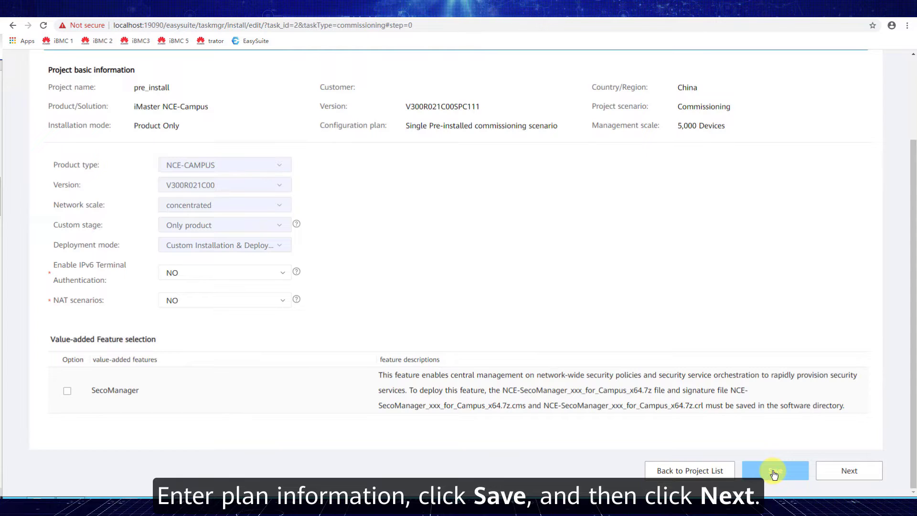
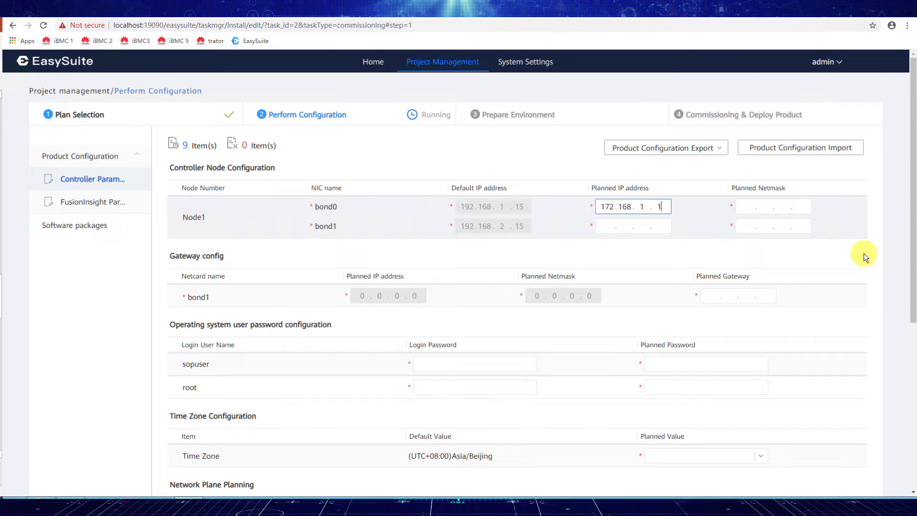
Step: Set bond0 and bond1 netmasks to 255.255.255.0, bond1 IP 85.7.129.109, gateway 85.7.129.1
click(741, 202)
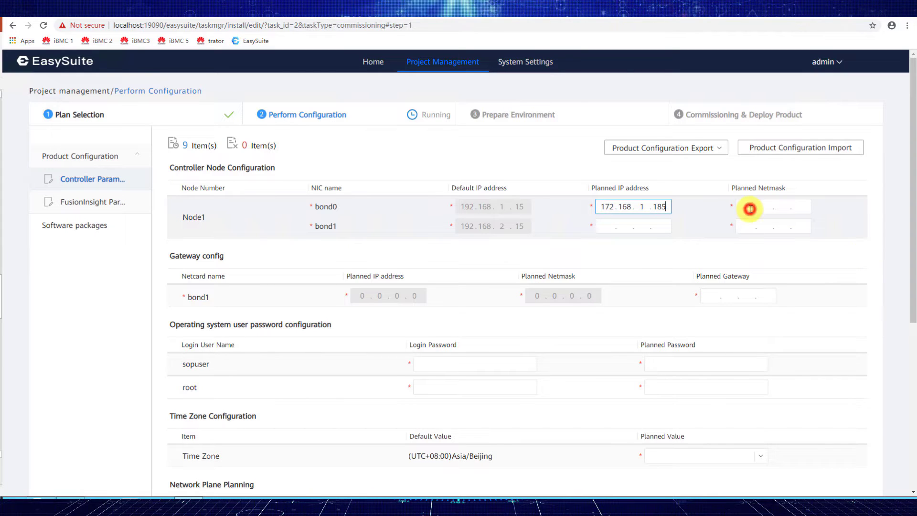
text(255.)
text(255.255.)
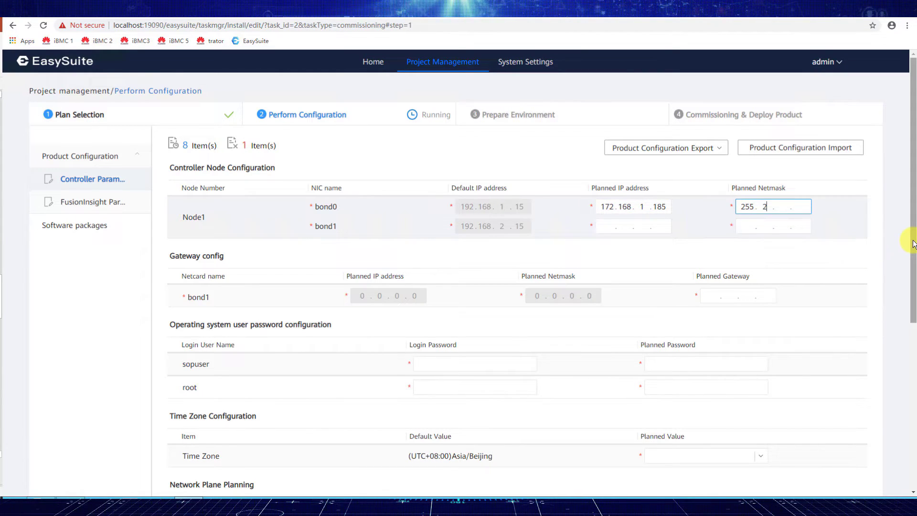
text(0)
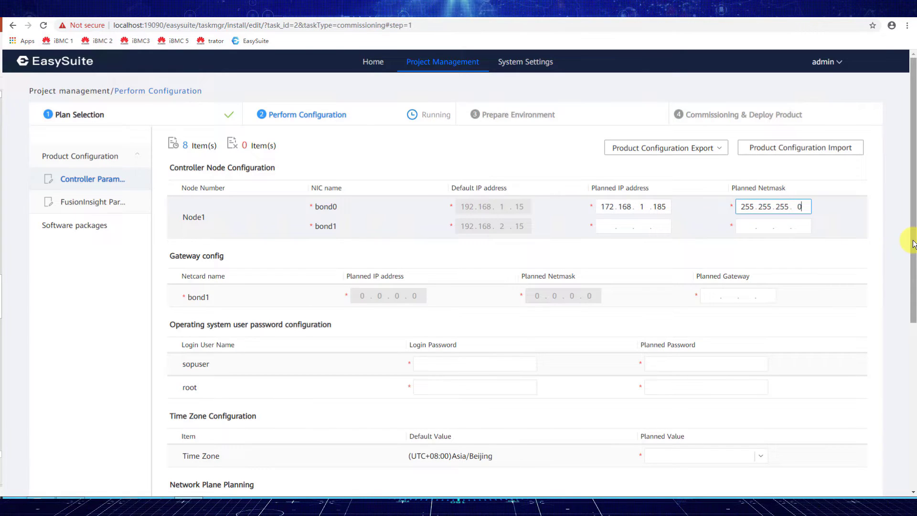
click(617, 233)
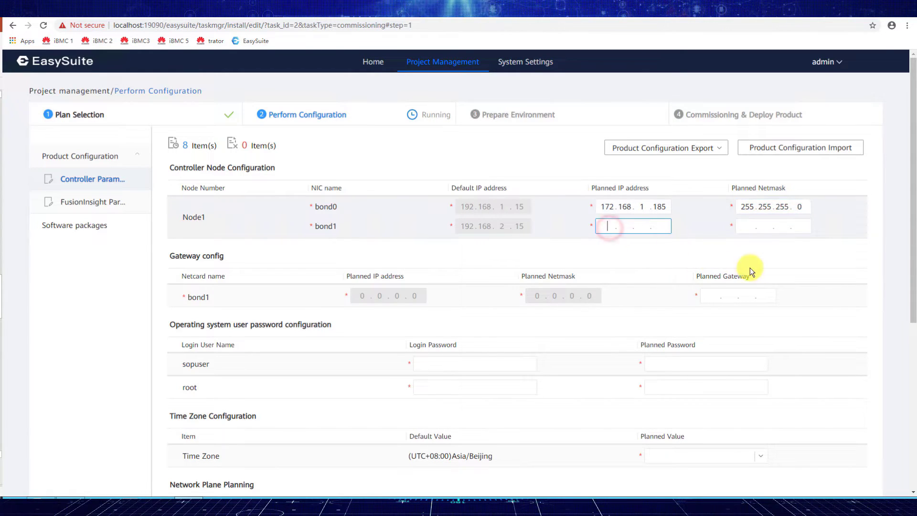
text(85.7)
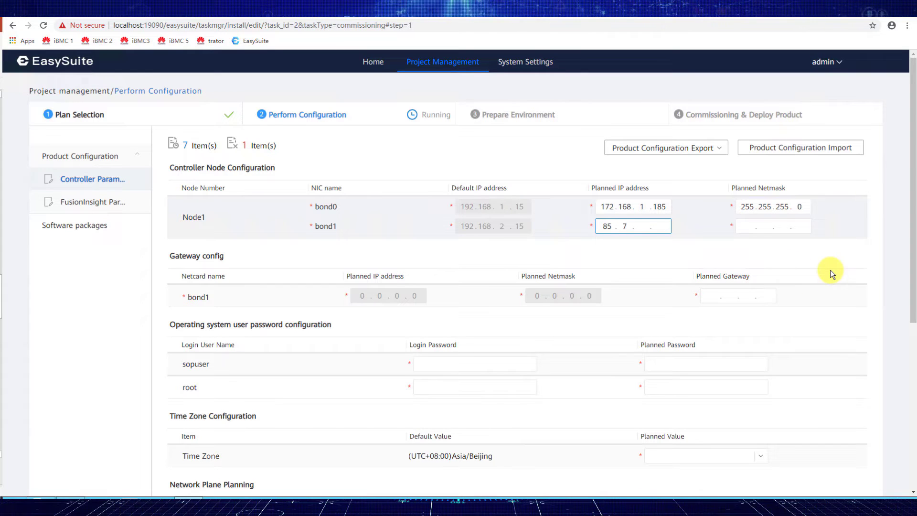
text(.12)
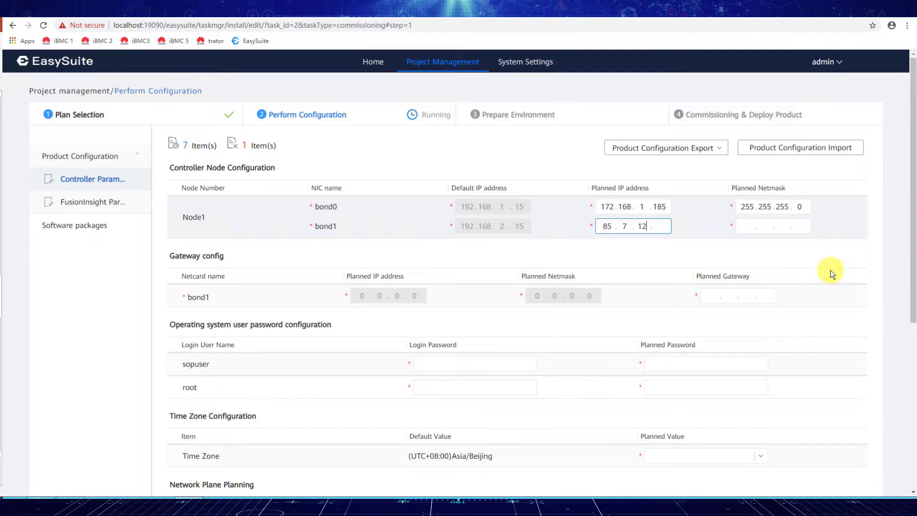
text(9.109)
click(755, 226)
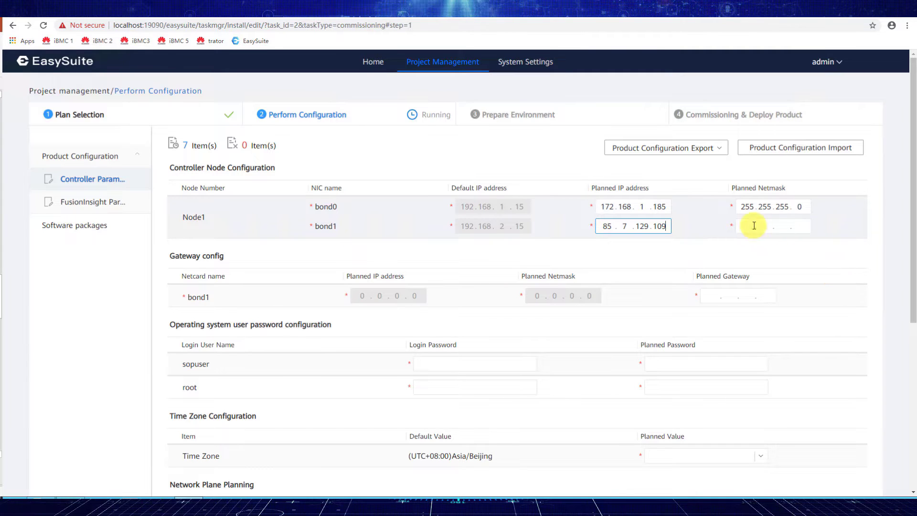
text(255.)
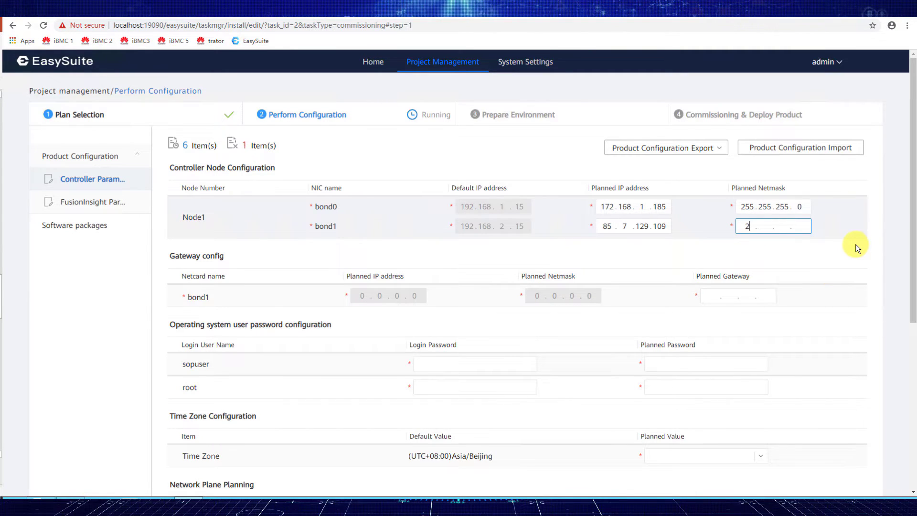
text(255.255.0)
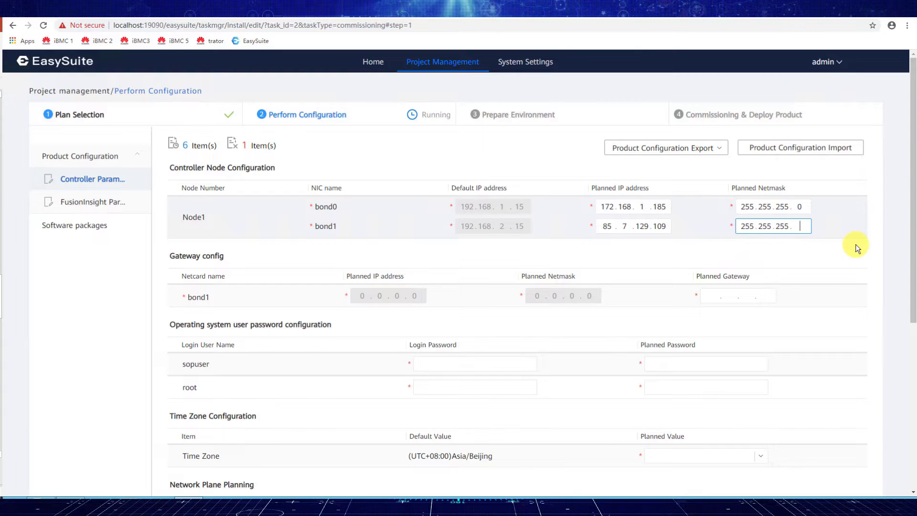
click(710, 296)
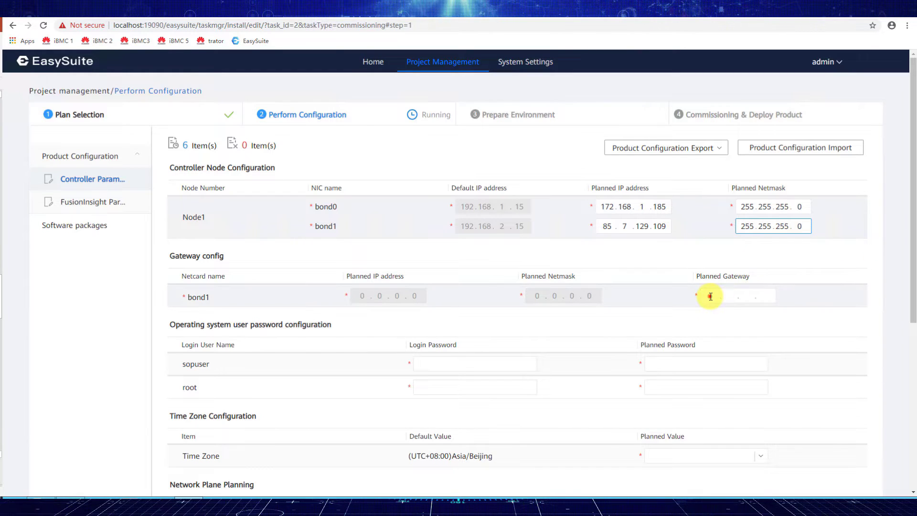
text(85.7.12)
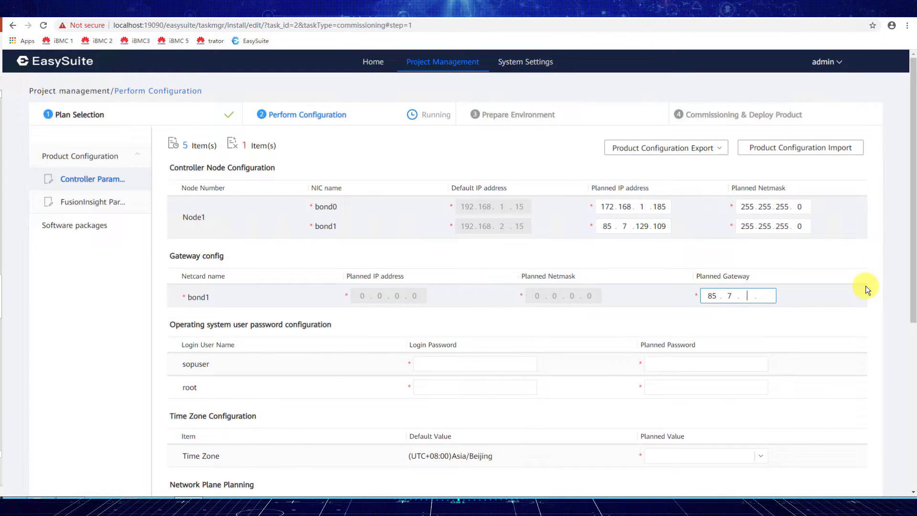
text(9.1)
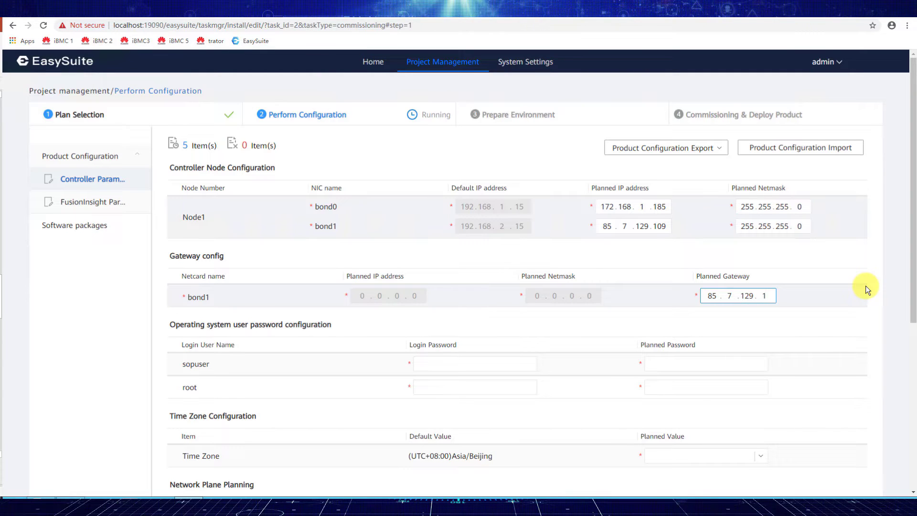
scroll(866, 327, down, 3)
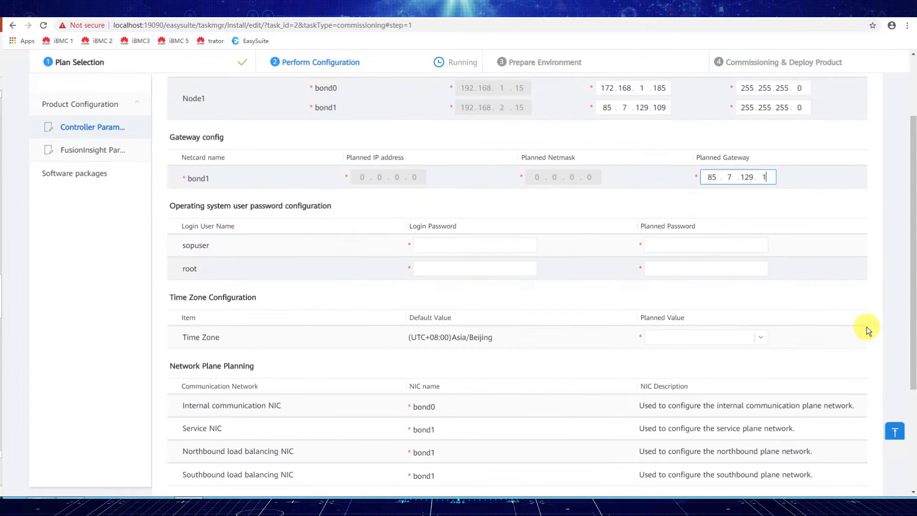
Step: Enter the current login password and a new planned password for sopuser and root
click(432, 246)
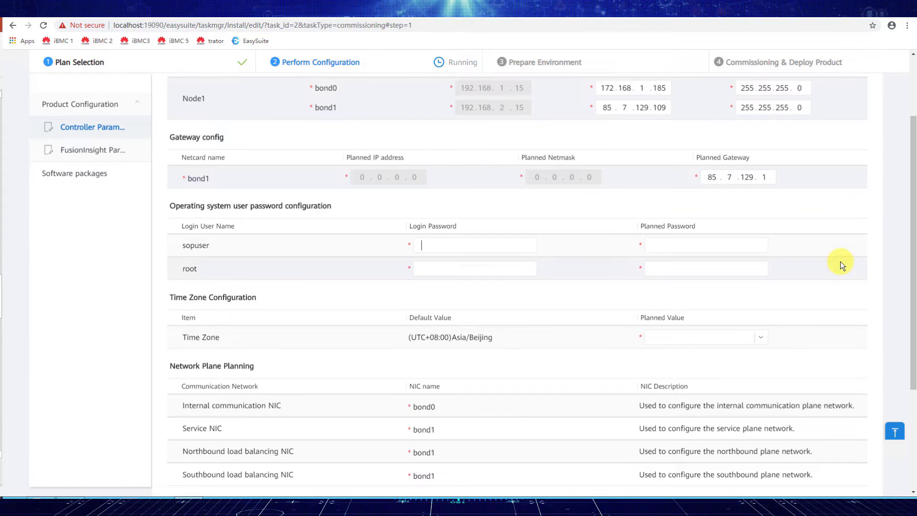
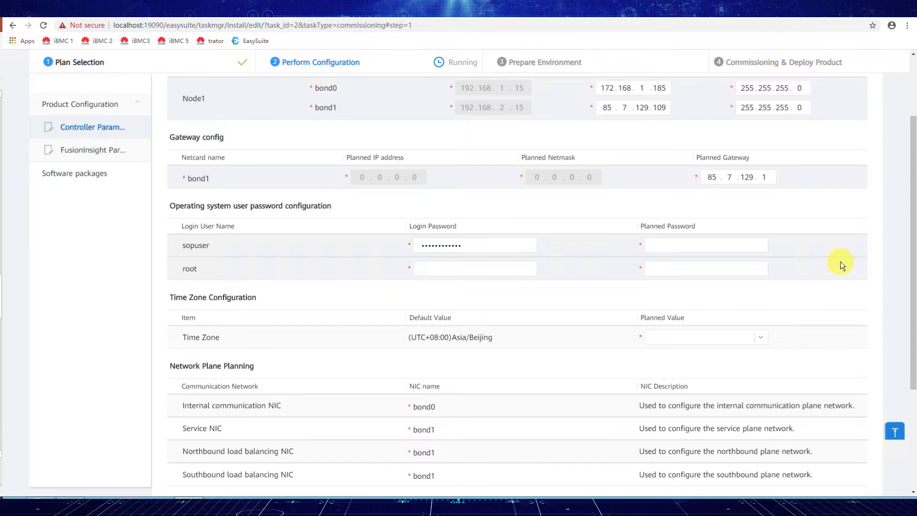
click(666, 243)
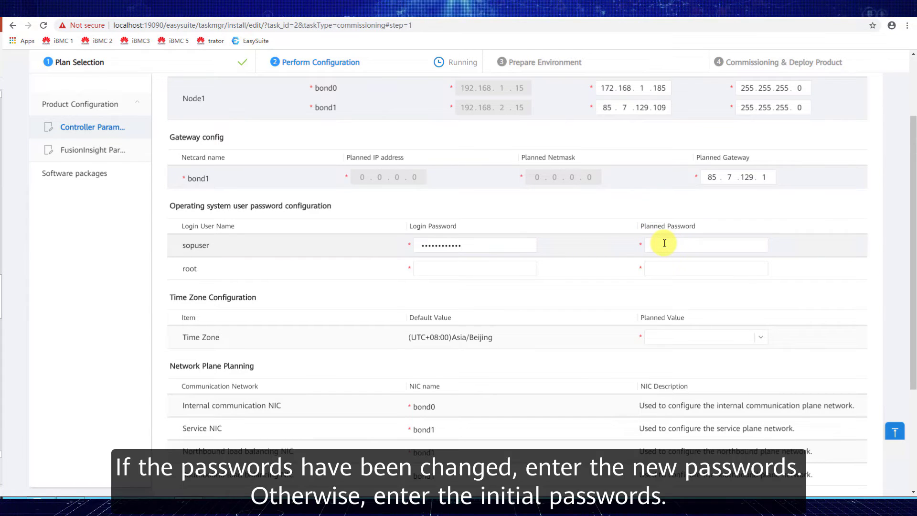
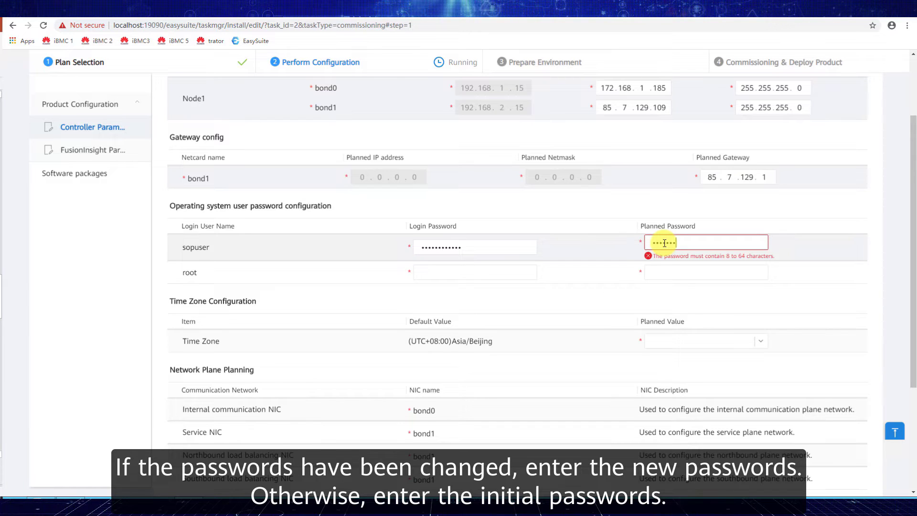
click(445, 274)
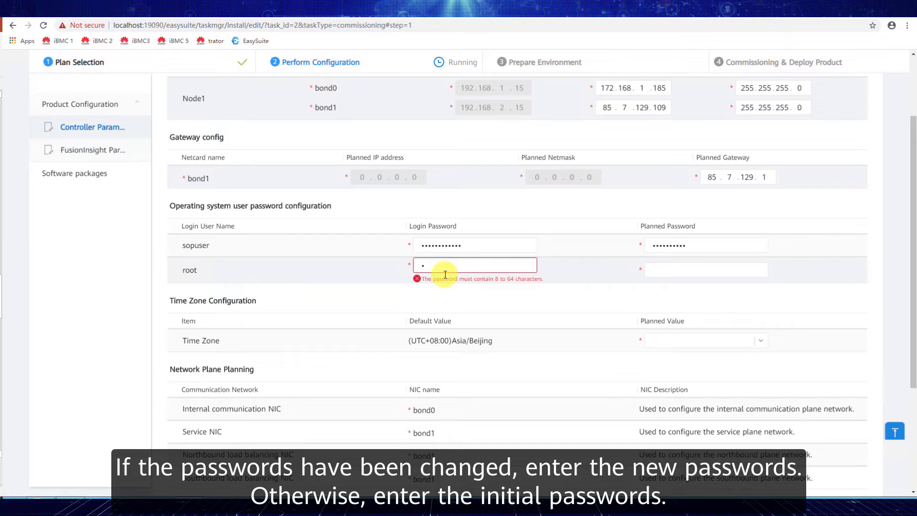
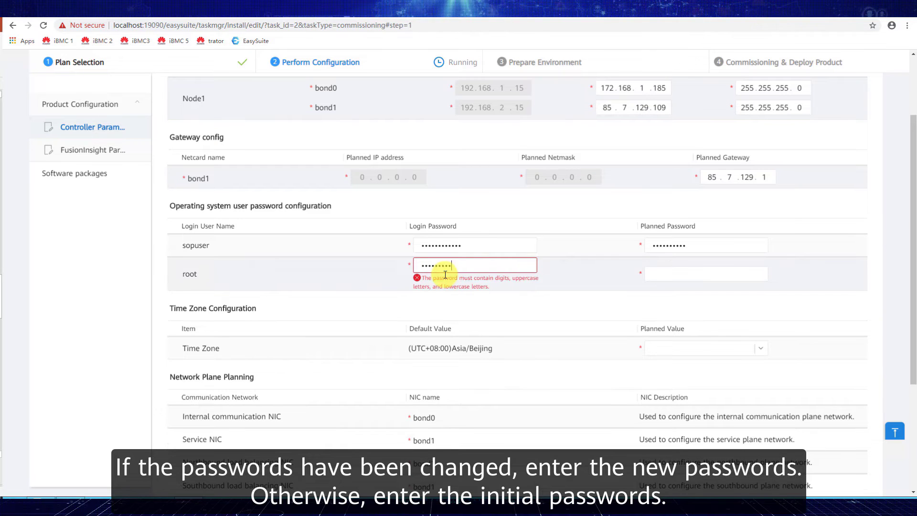
click(660, 268)
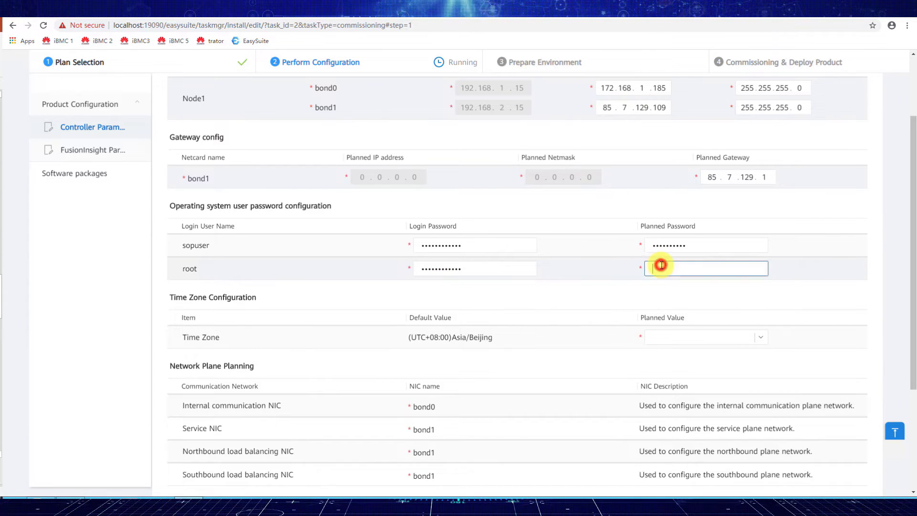
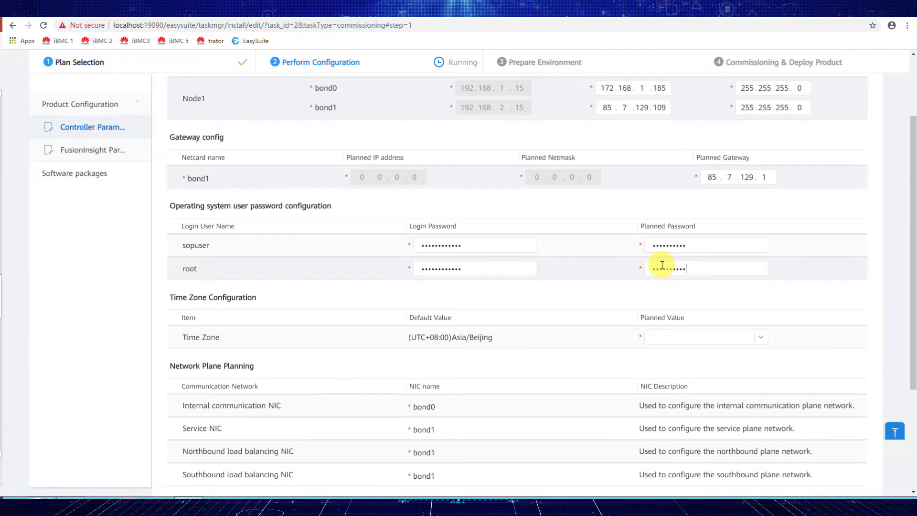
Step: Filter the planned time zone list by +08 and choose (UTC+08:00)Asia/Beijing
scroll(661, 318, down, 1)
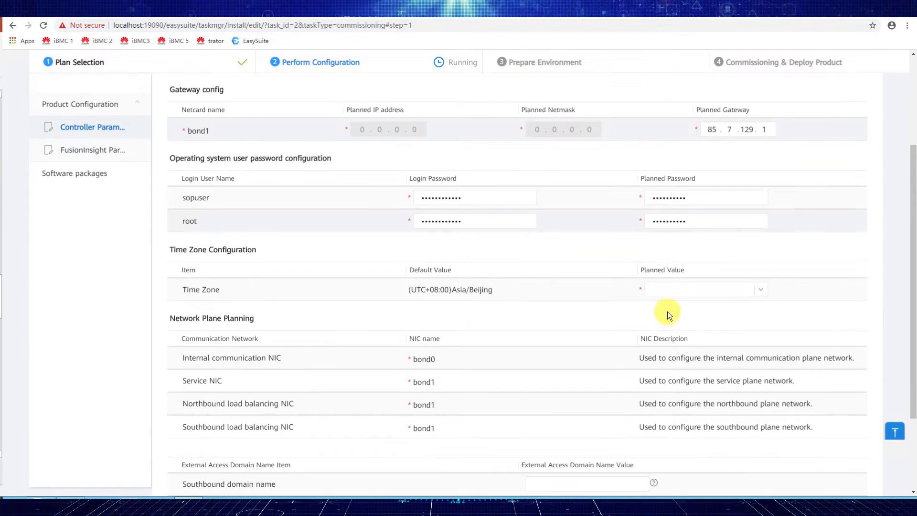
click(669, 289)
text(+)
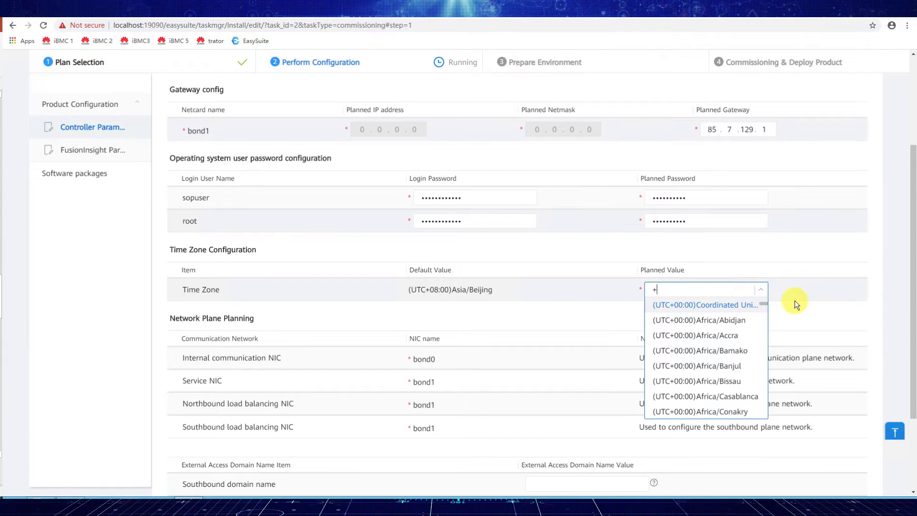
text(08)
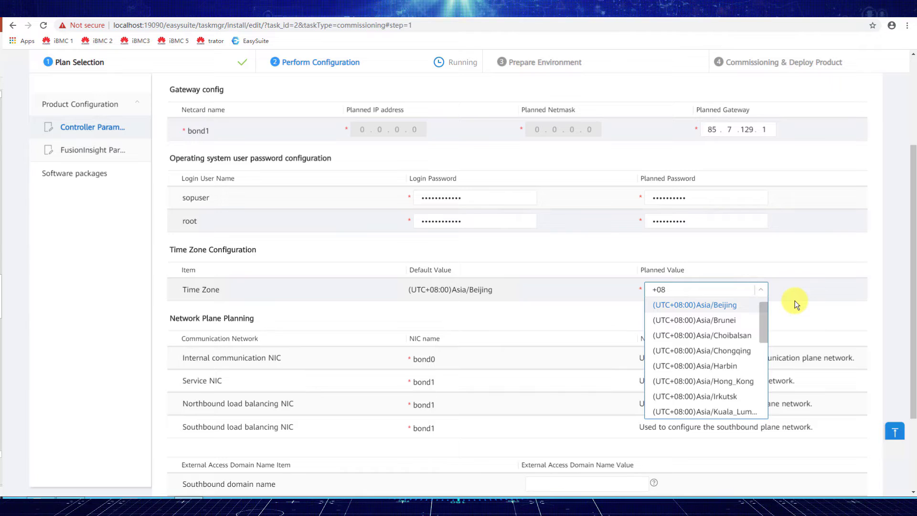
click(730, 307)
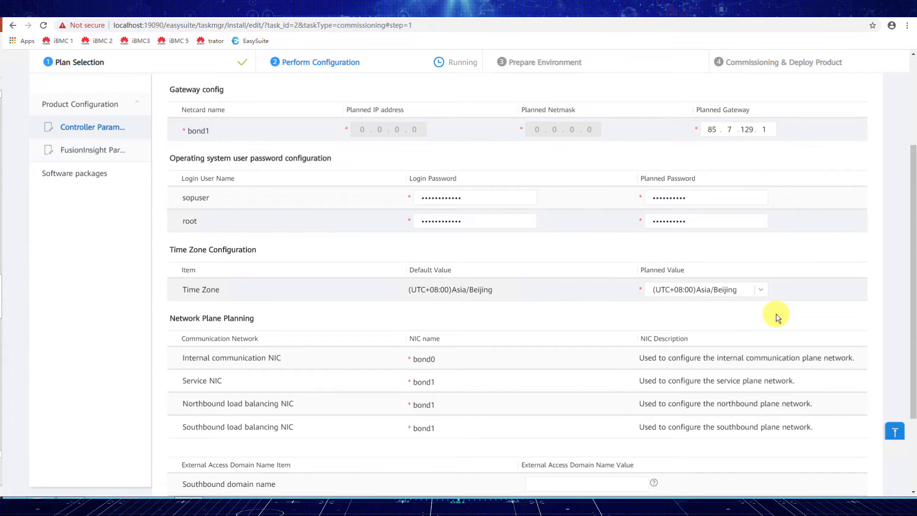
scroll(777, 317, down, 2)
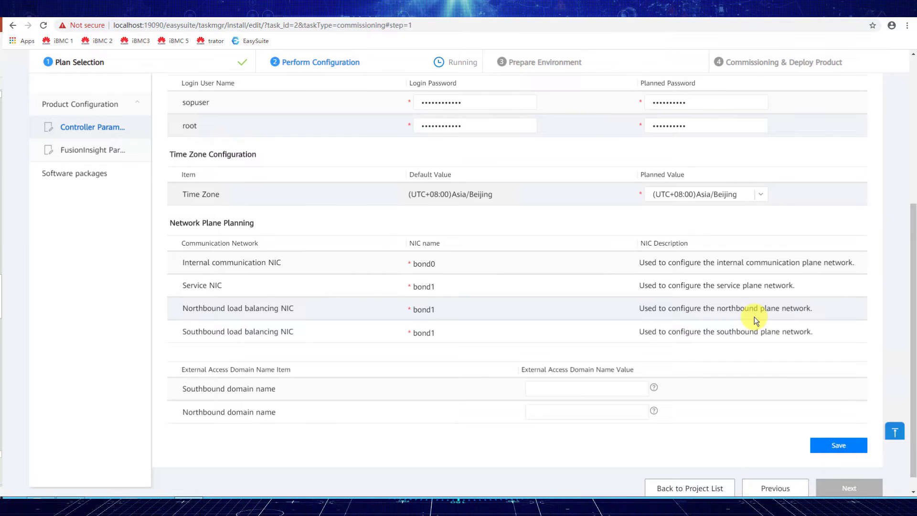
Step: Save the controller node parameters and dismiss the weak-password error for root
click(838, 444)
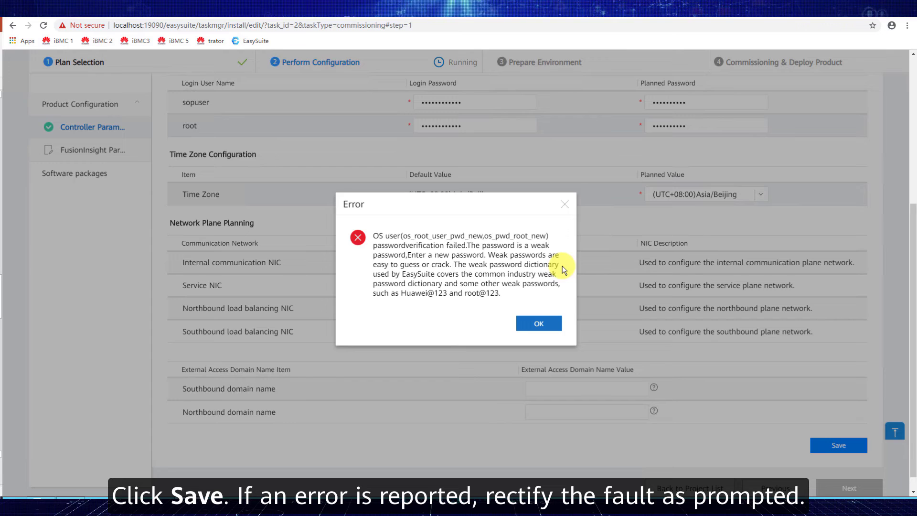
click(542, 324)
scroll(691, 322, up, 2)
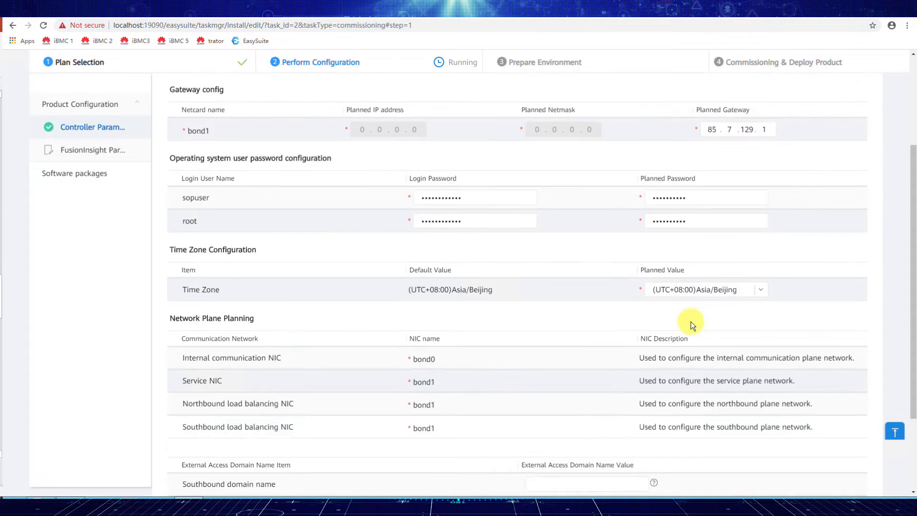
scroll(691, 322, up, 2)
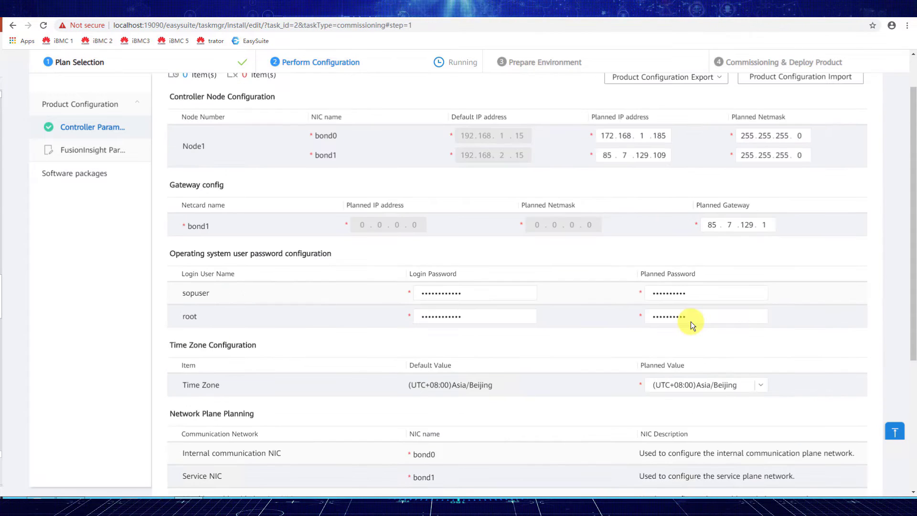
Step: Replace sopuser's and root's planned passwords with a new valid password
double_click(695, 289)
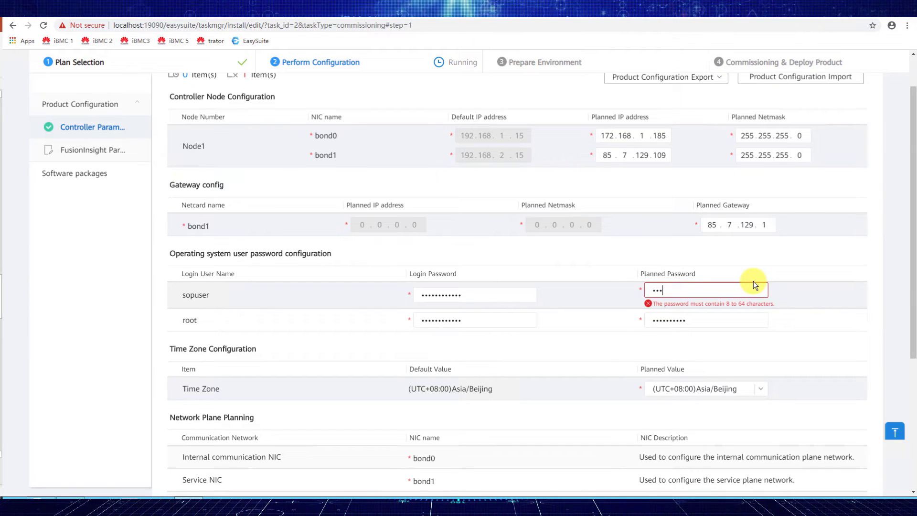
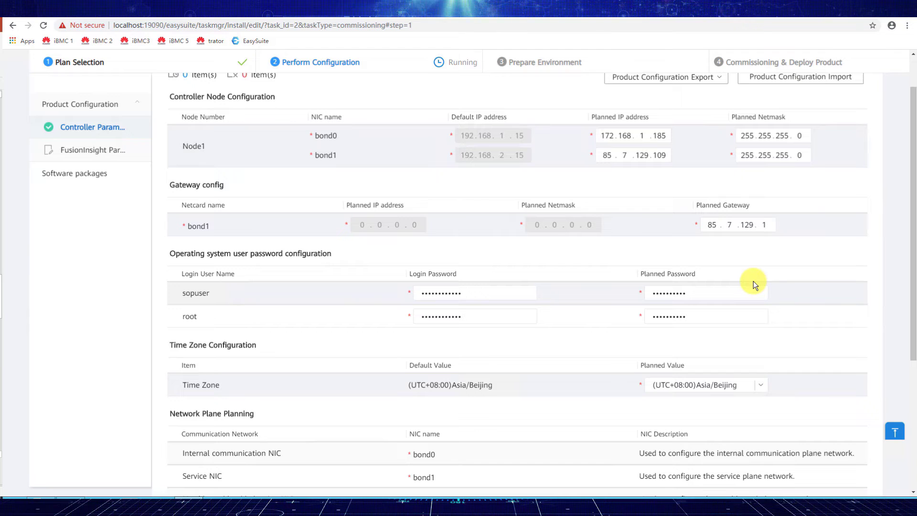
double_click(710, 316)
text(aa)
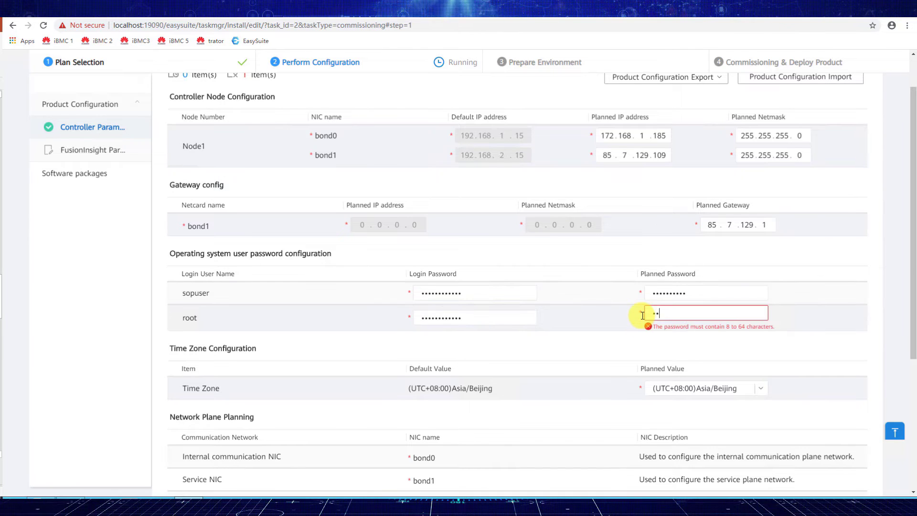
text(aaaaaaaa)
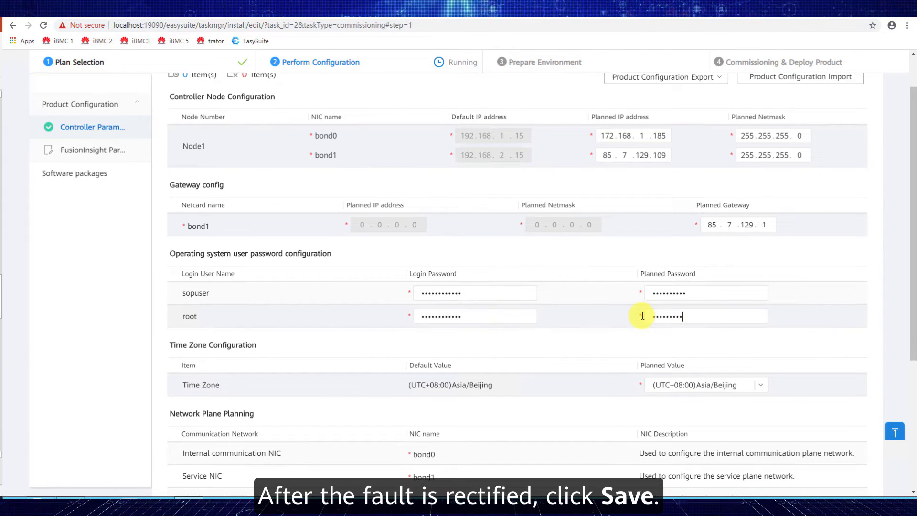
Step: Save the corrected controller parameters, acknowledge the confirmation, and go to FusionInsight Parameters
scroll(807, 420, down, 3)
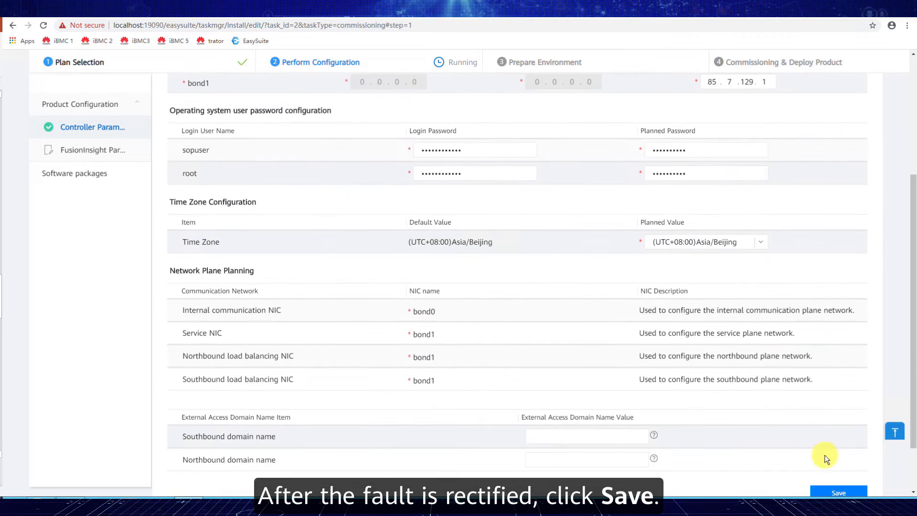
click(839, 492)
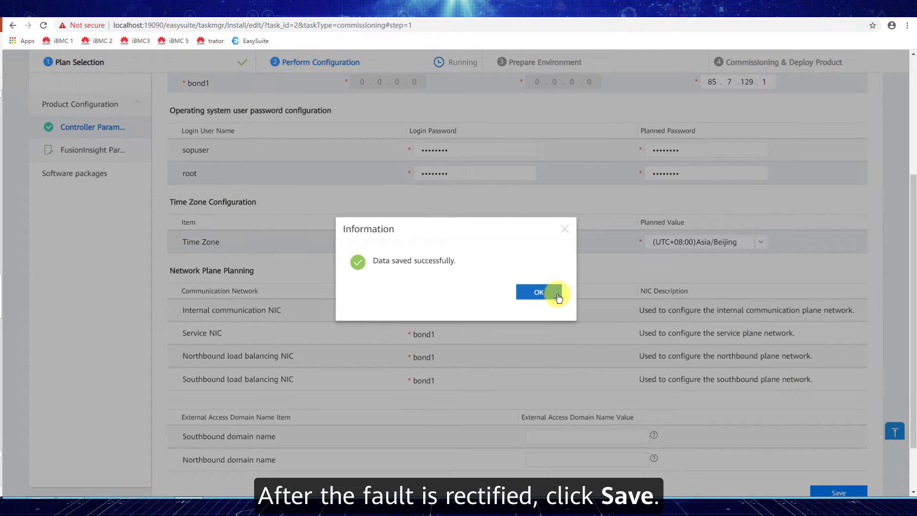
click(539, 292)
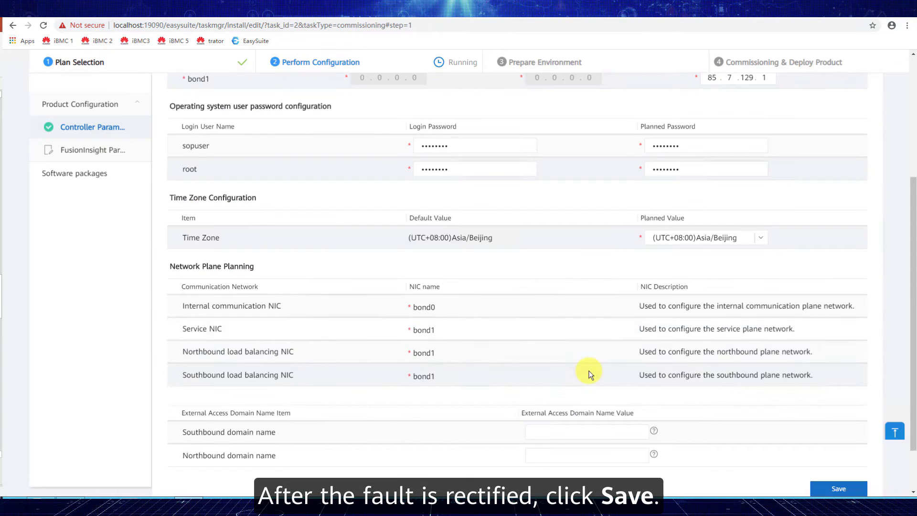
scroll(590, 374, up, 5)
scroll(525, 348, down, 1)
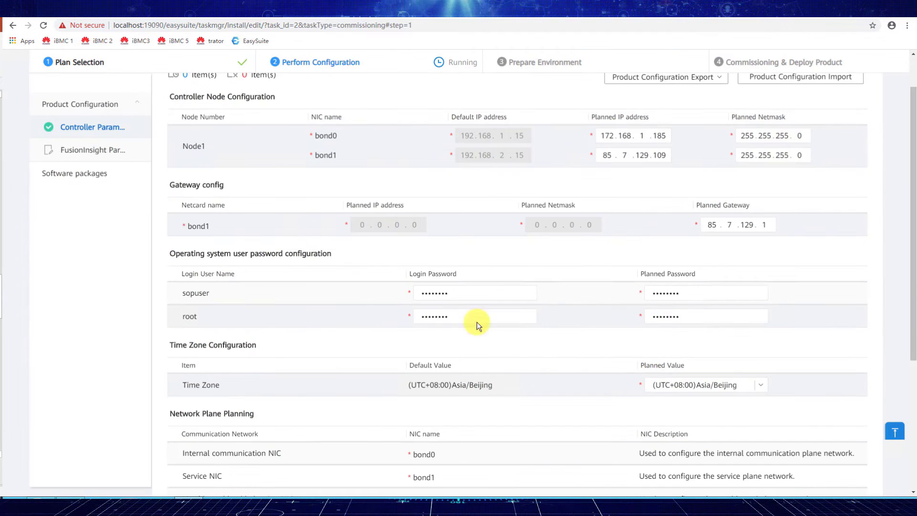
click(99, 148)
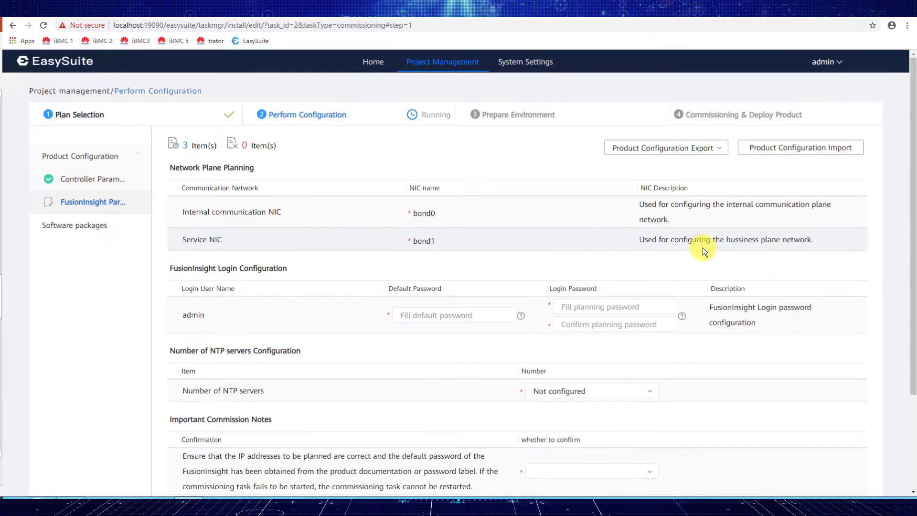
Step: Enter the FusionInsight default password, planned login password and its confirmation
click(420, 314)
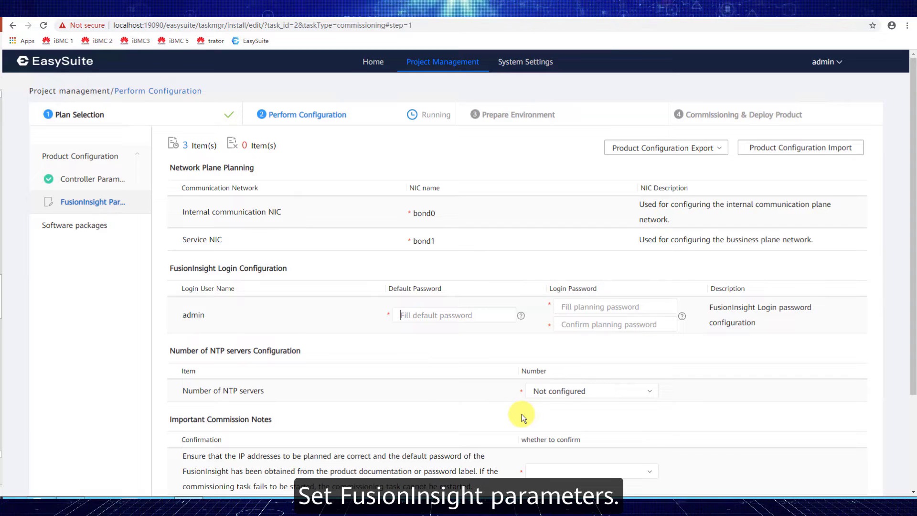
text(••••••••••)
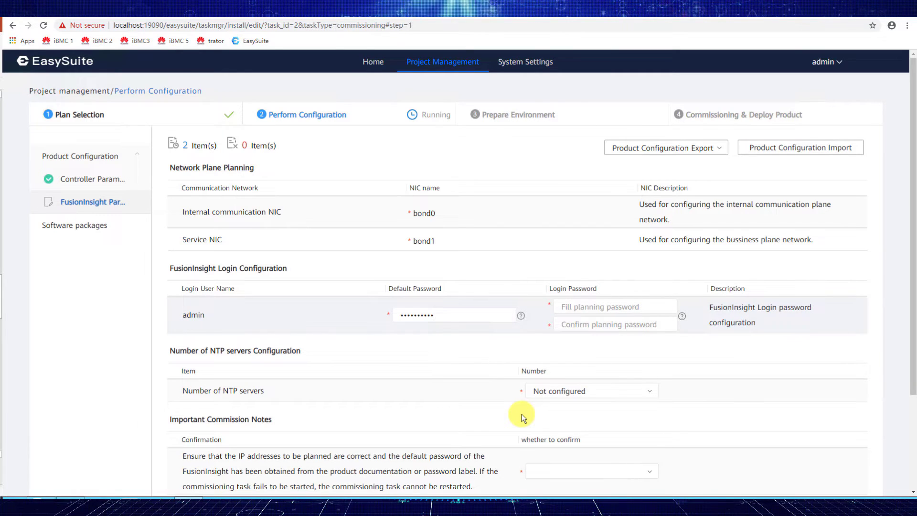
click(596, 307)
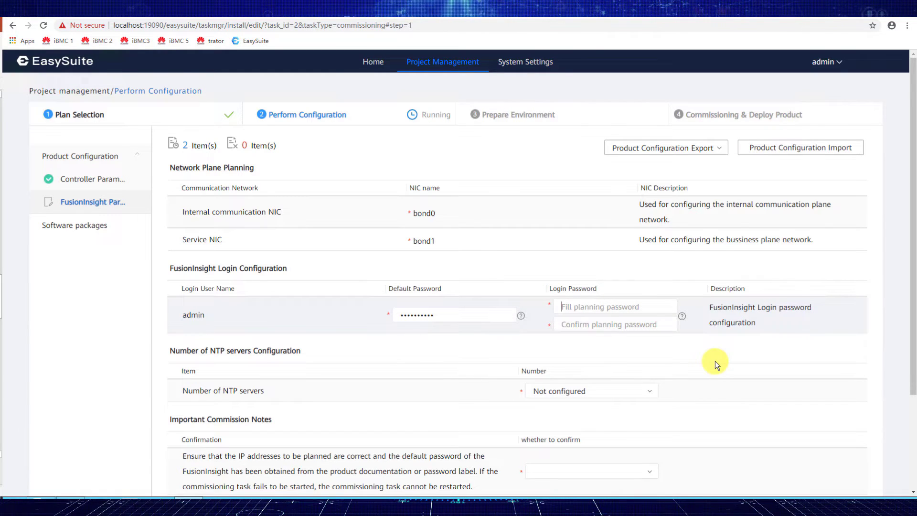
text(***********)
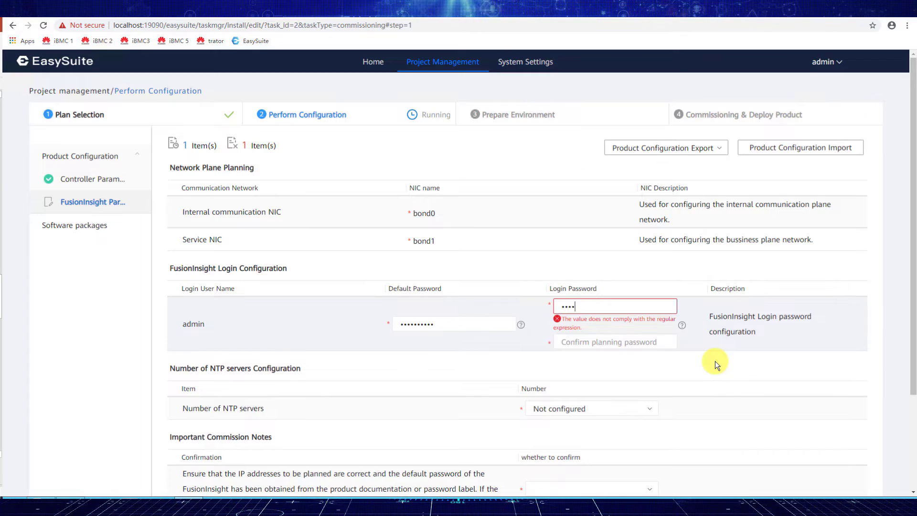
text(*)
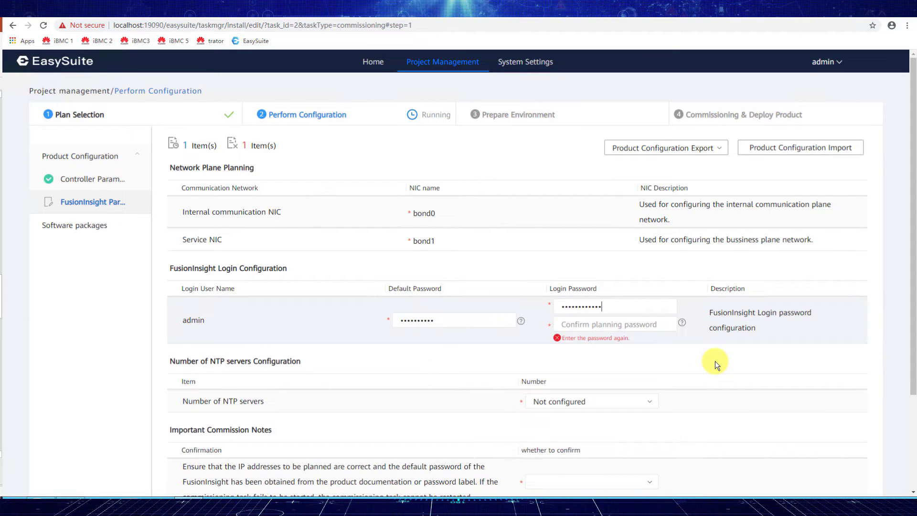
key(Tab)
text(***********)
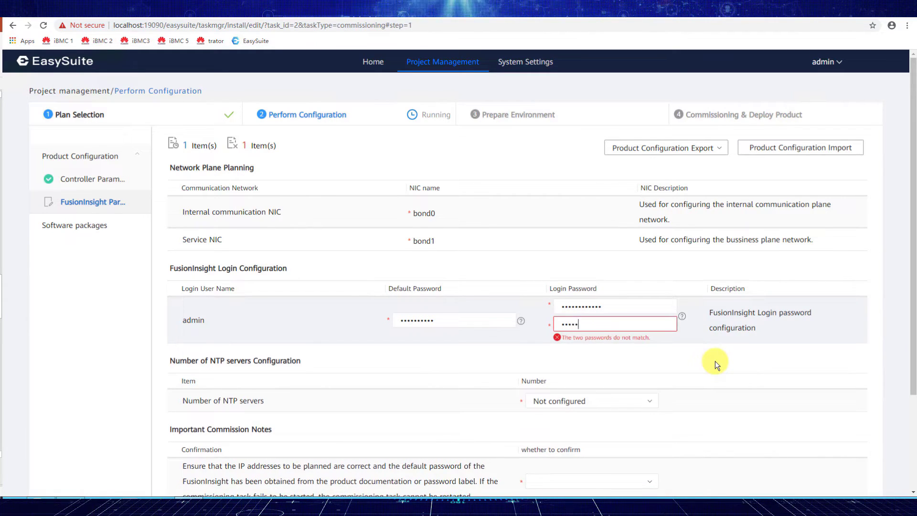
text(*)
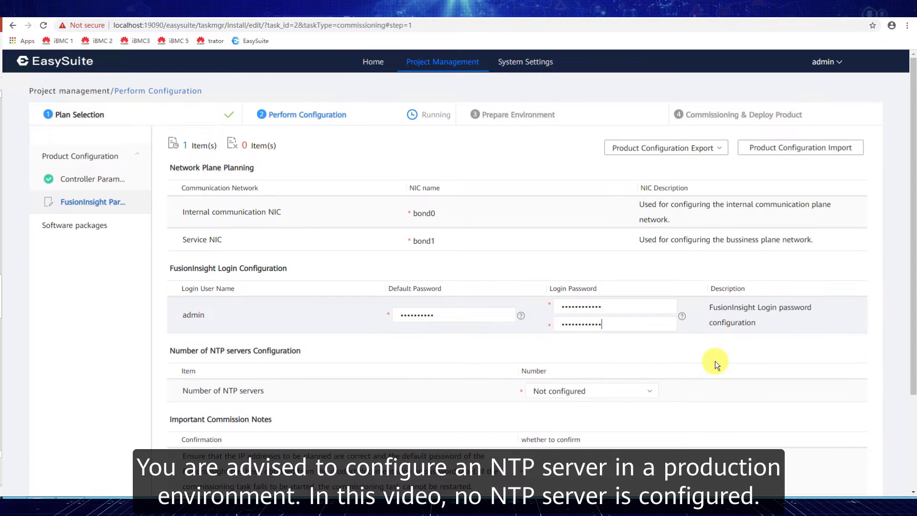
Step: Leave the NTP servers Not configured and confirm the commission notes with YES
scroll(744, 371, down, 3)
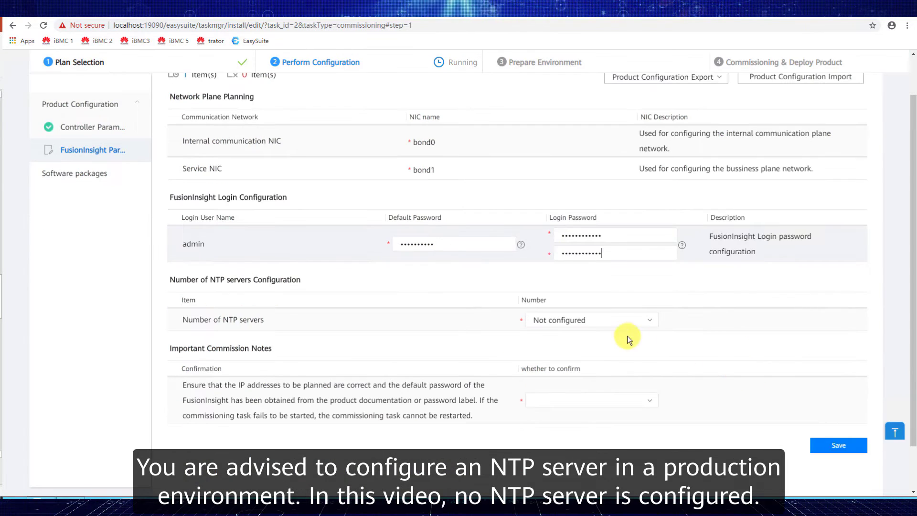
click(644, 319)
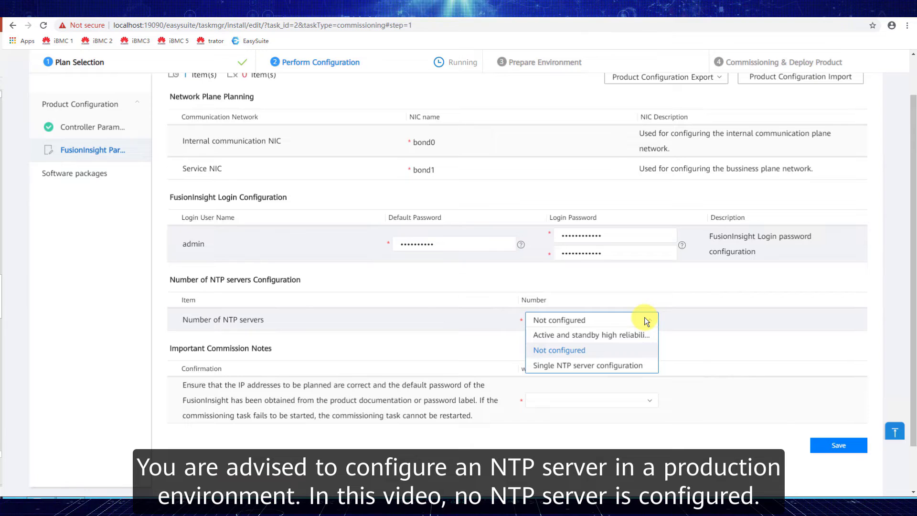
click(685, 314)
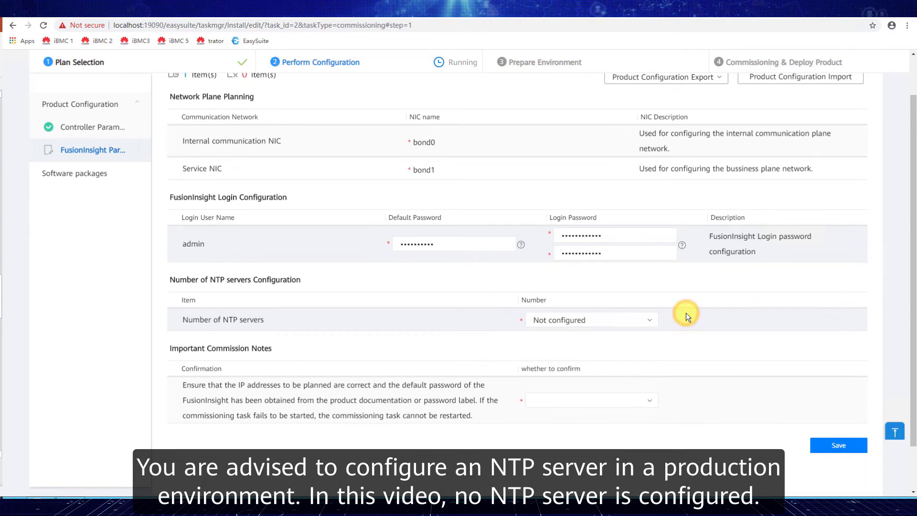
click(635, 401)
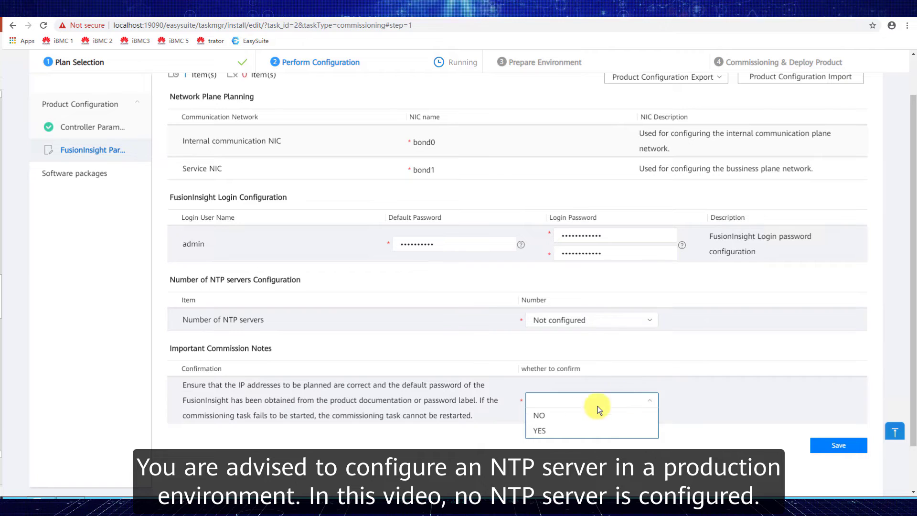
click(549, 430)
Step: Save the FusionInsight parameters and continue to the Prepare Environment step
click(826, 444)
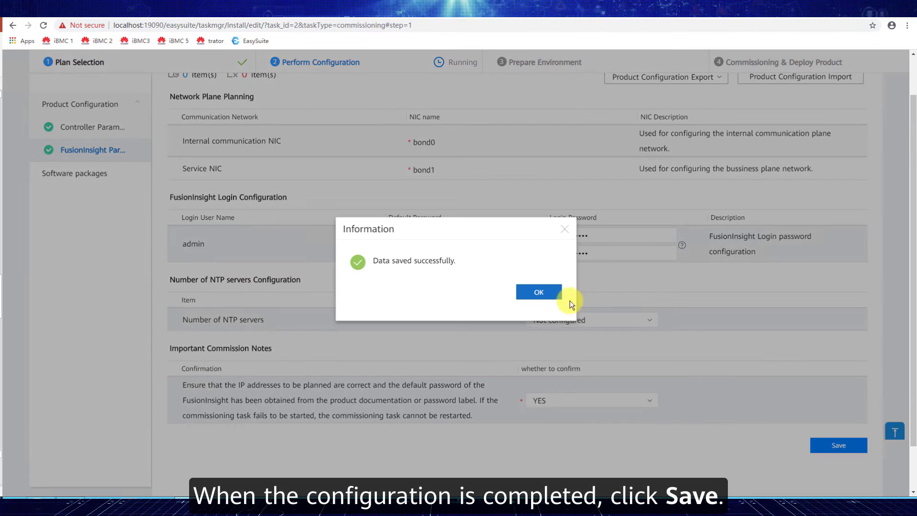
click(540, 290)
scroll(701, 335, down, 1)
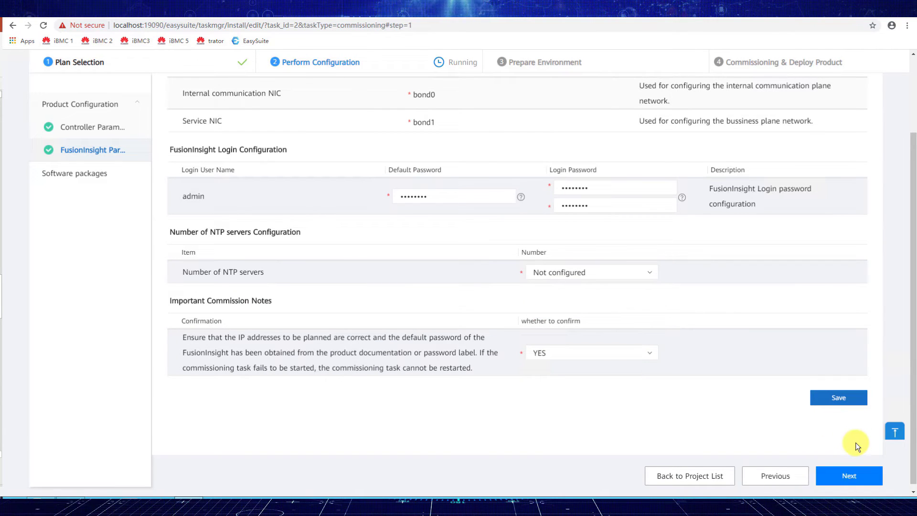
click(852, 474)
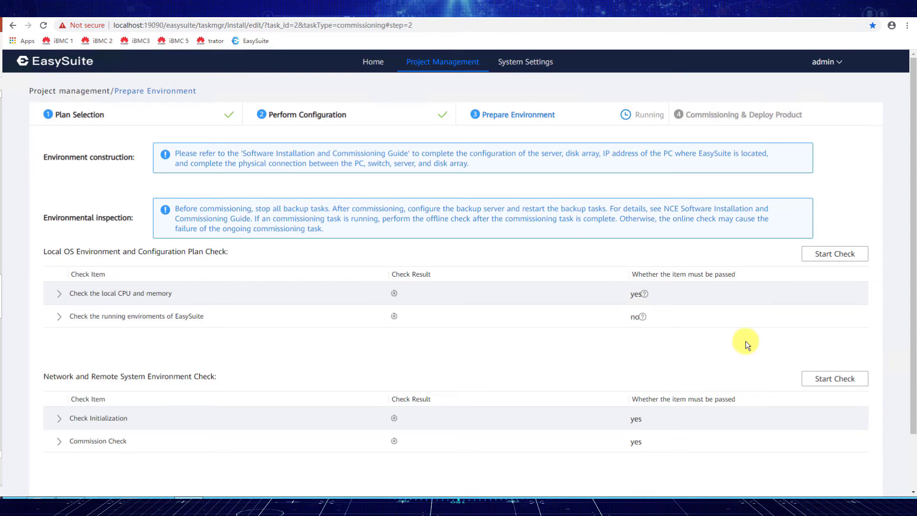
Step: Start the local OS check, then start and confirm the network and remote system check
click(841, 255)
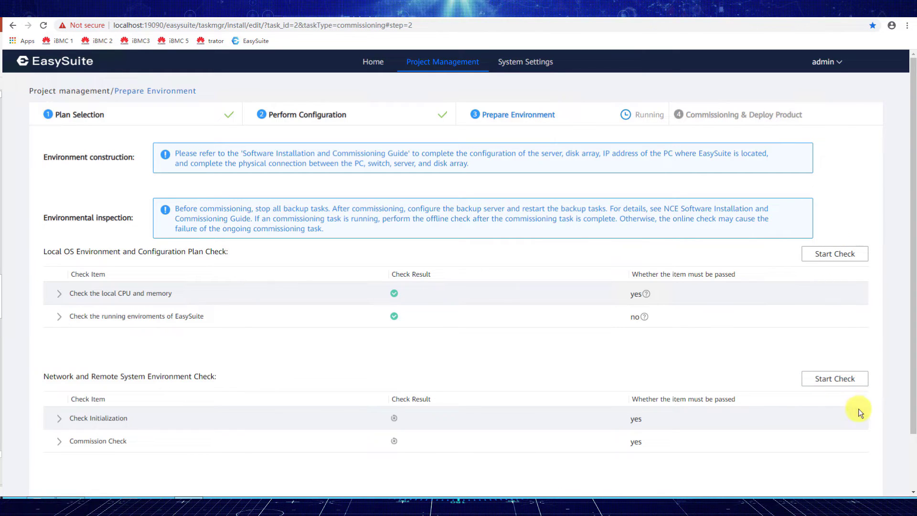
click(837, 382)
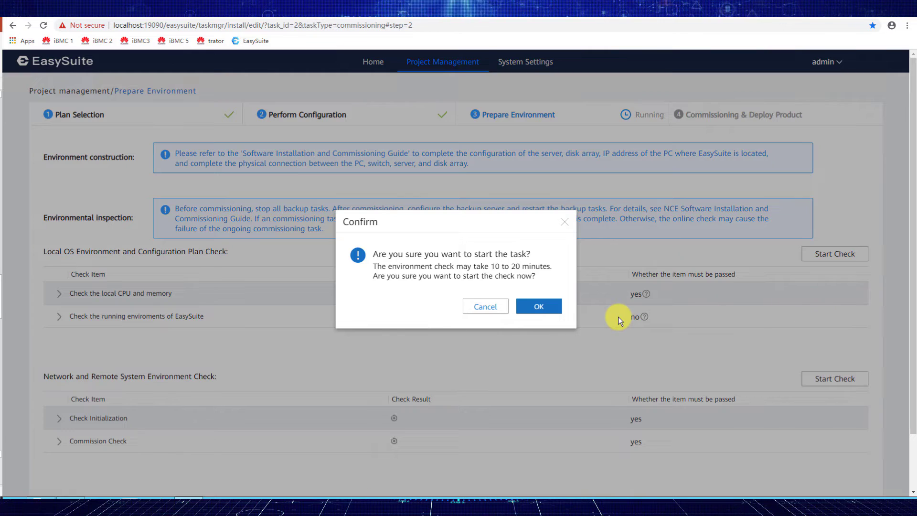
click(538, 308)
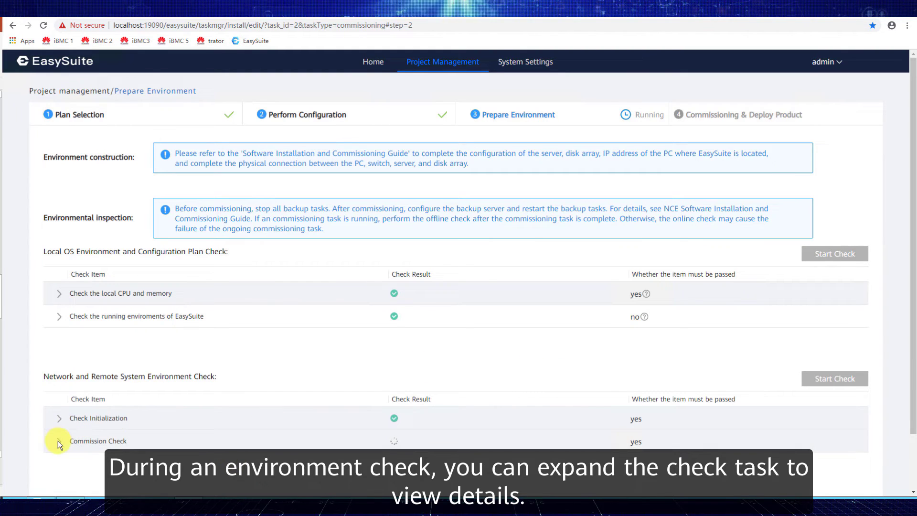
Step: Review the Commission Check log for 192.168.1.15, then collapse the log and the check row
click(59, 441)
scroll(179, 420, down, 3)
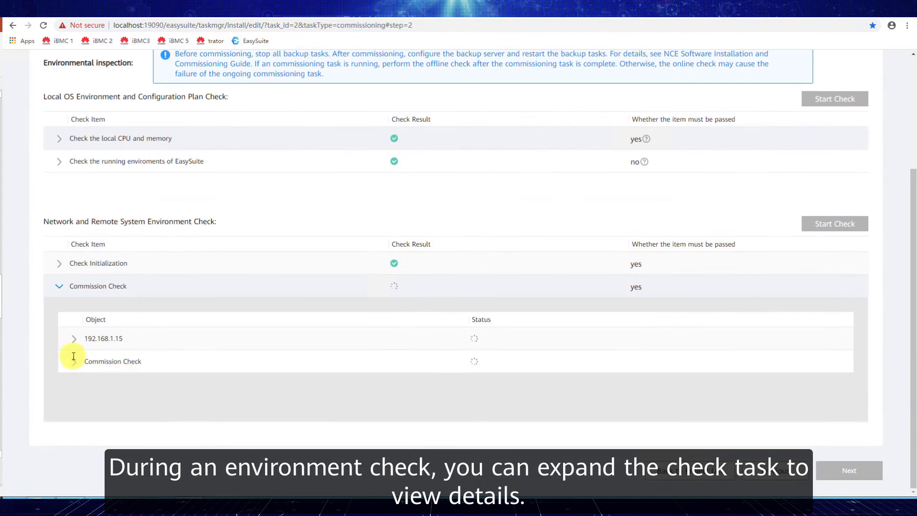
click(74, 339)
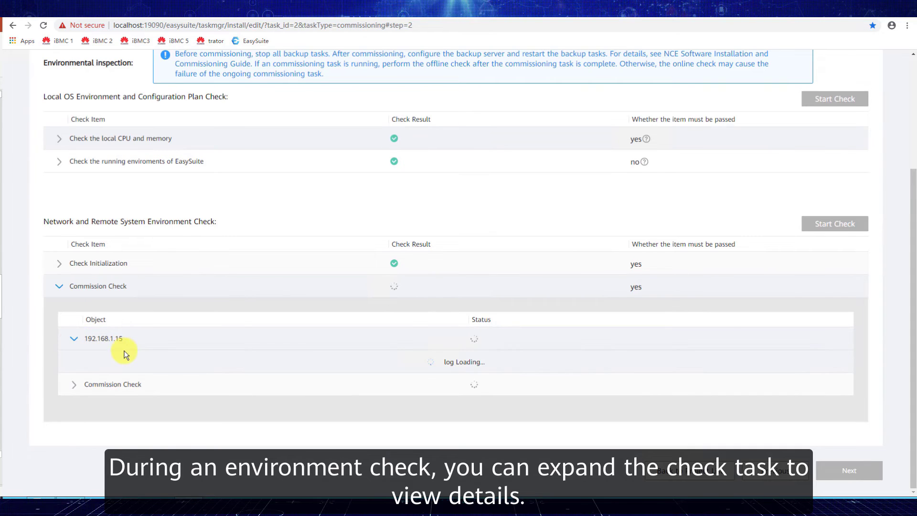
scroll(252, 351, down, 4)
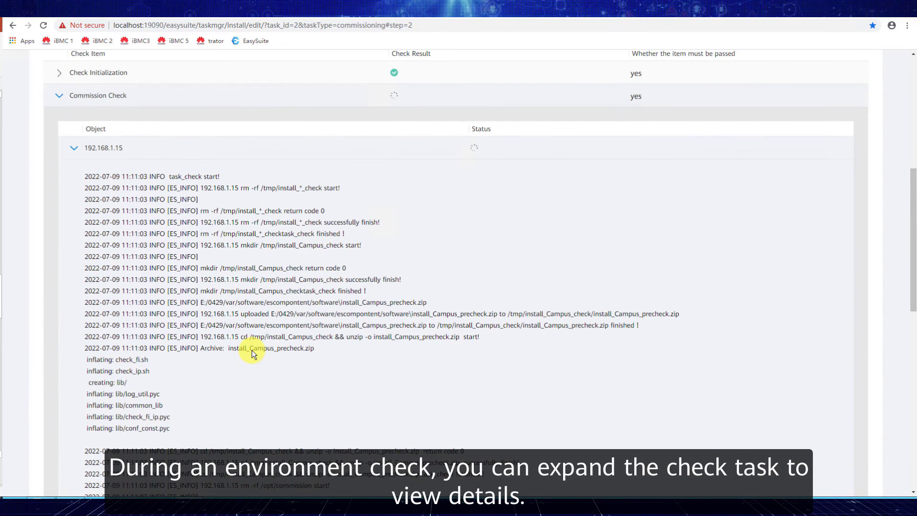
scroll(251, 351, down, 8)
scroll(253, 350, down, 3)
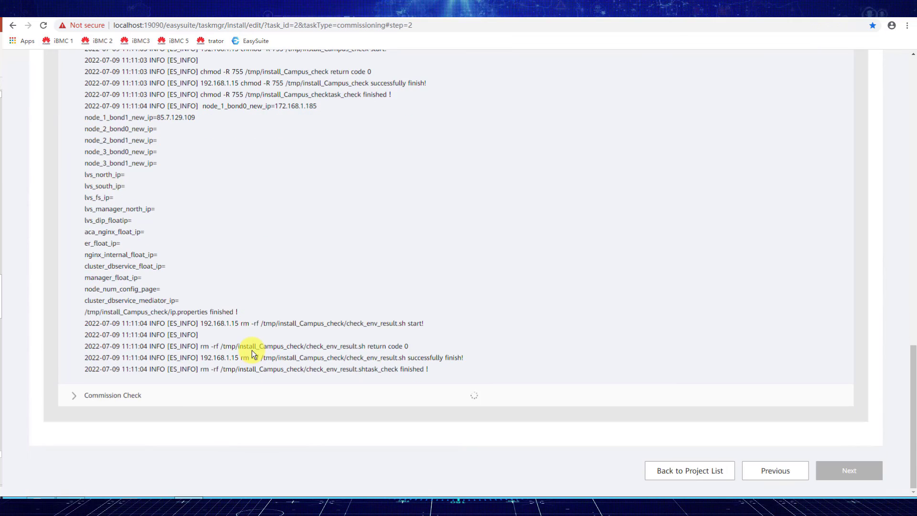
scroll(252, 350, up, 8)
scroll(252, 348, up, 8)
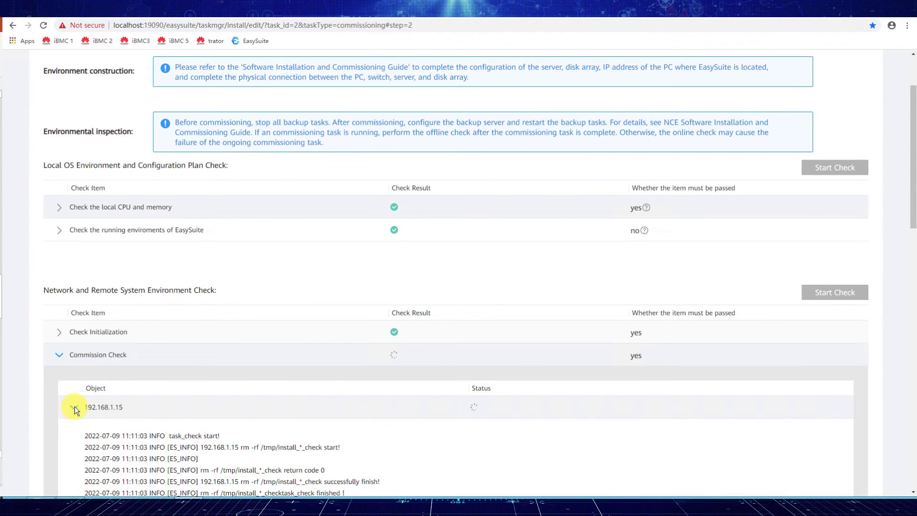
click(74, 408)
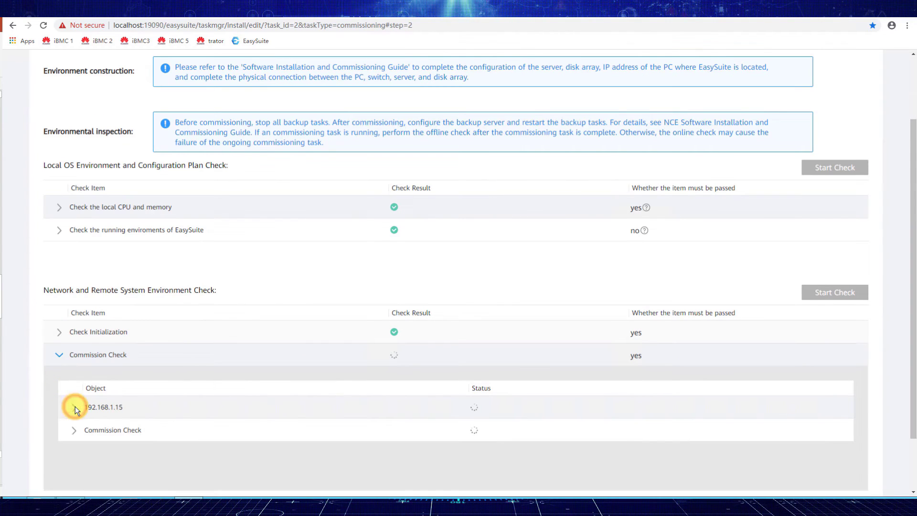
click(59, 354)
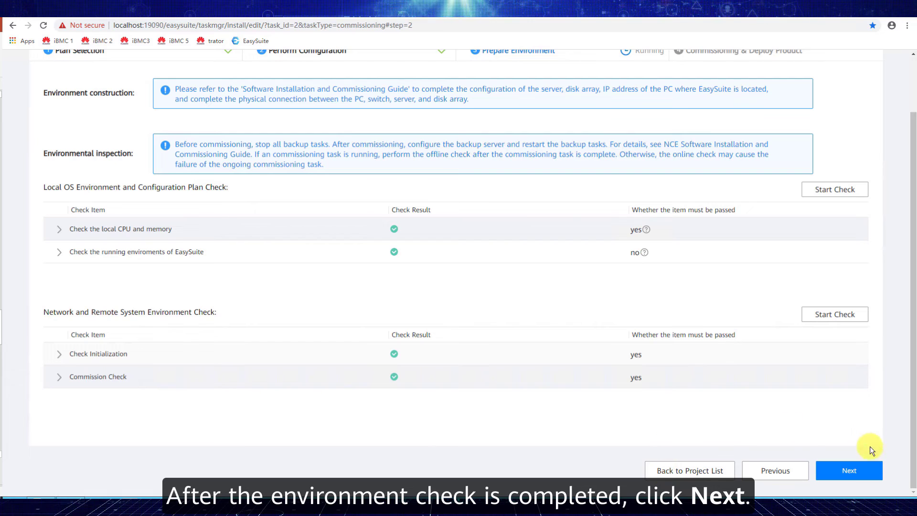
Step: Go to the commissioning step and start commissioning, accepting the high-risk consent statement
click(856, 472)
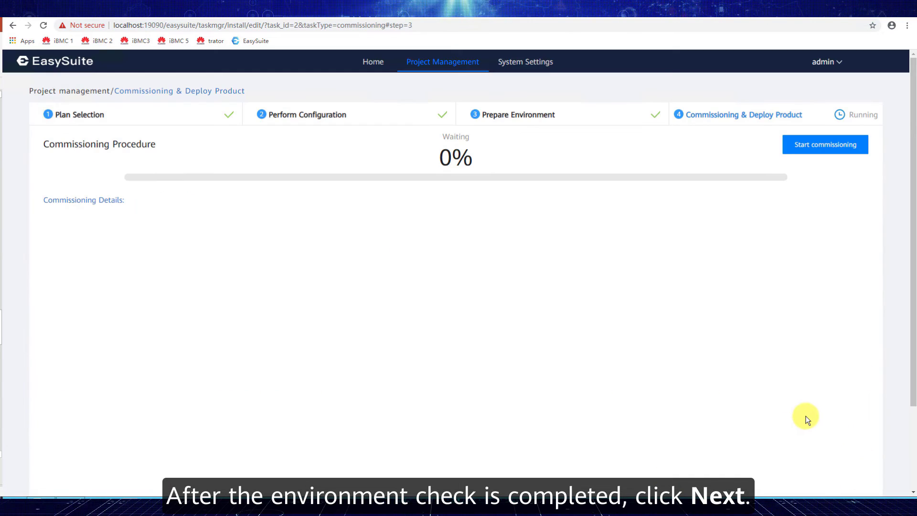
click(836, 146)
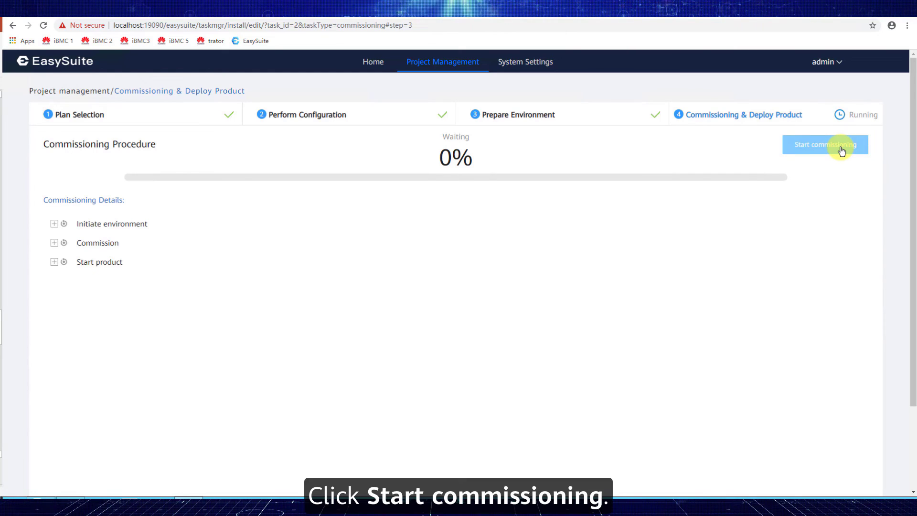
click(825, 149)
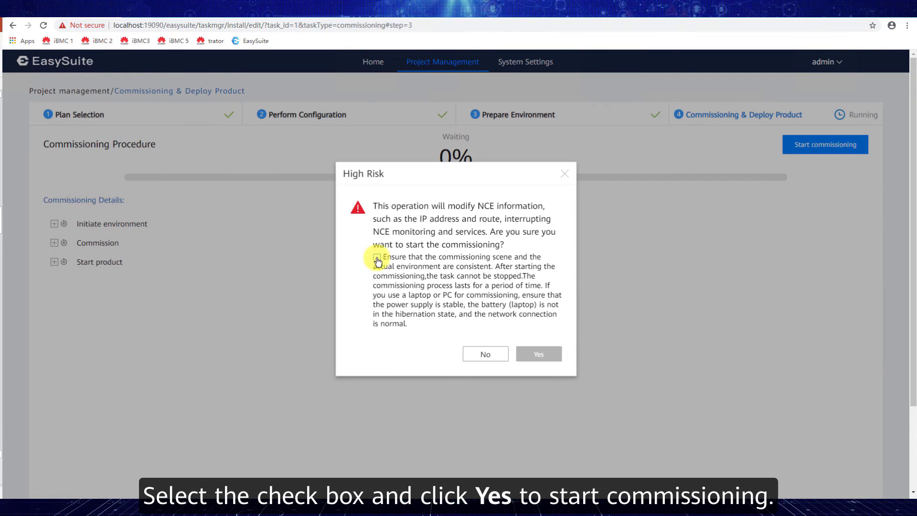
click(377, 258)
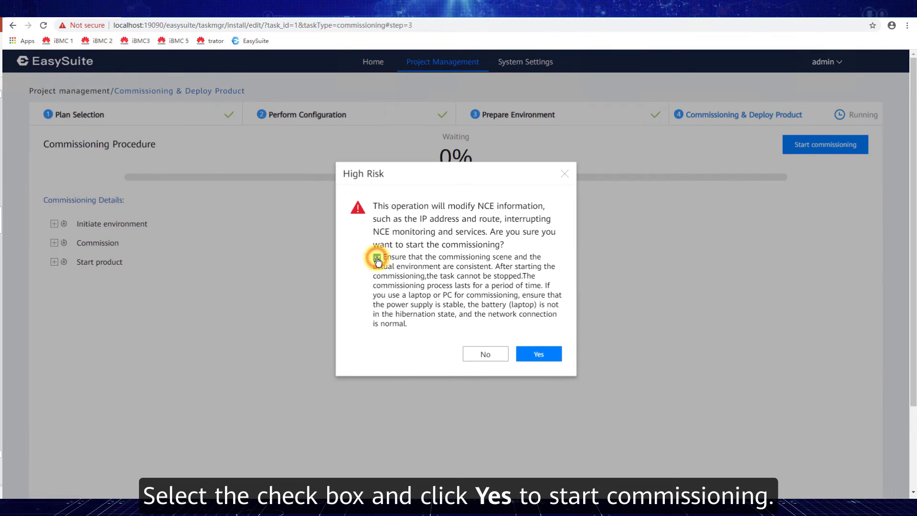
click(539, 354)
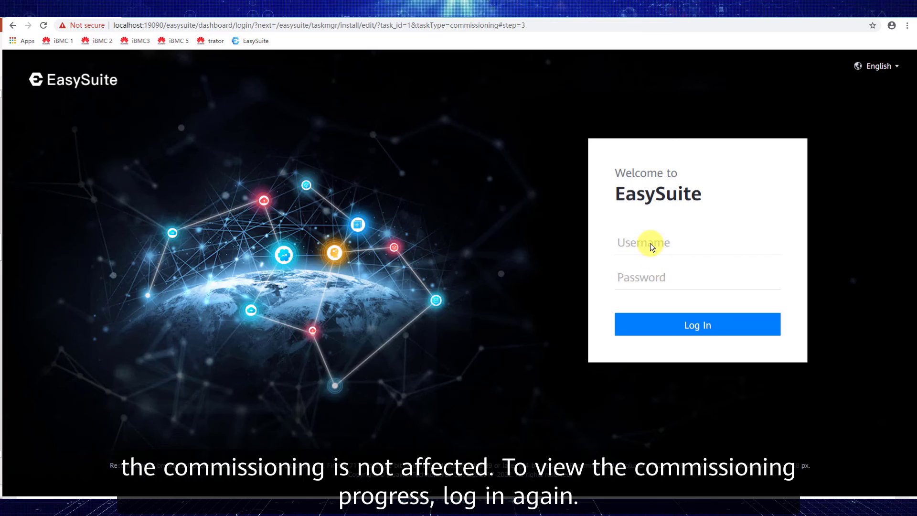
Step: Log back into EasySuite as admin and accept the legal statement
click(635, 242)
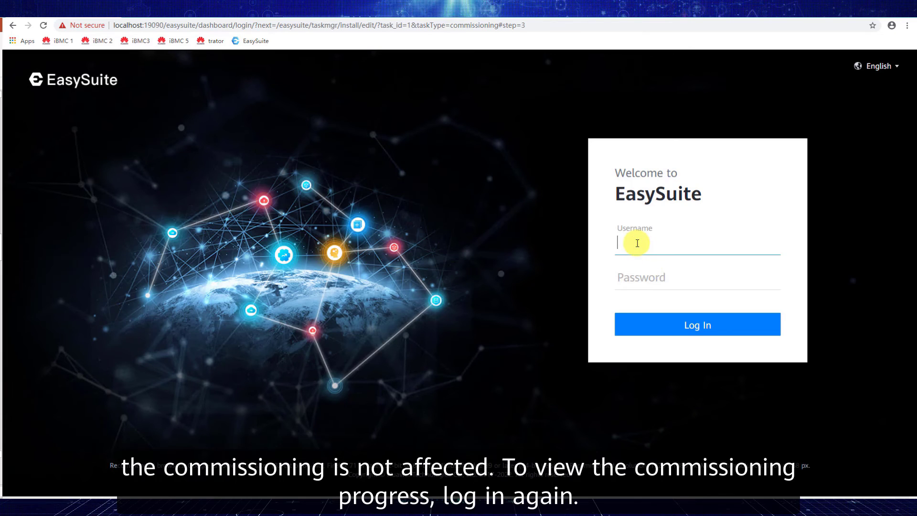
text(admin)
key(Tab)
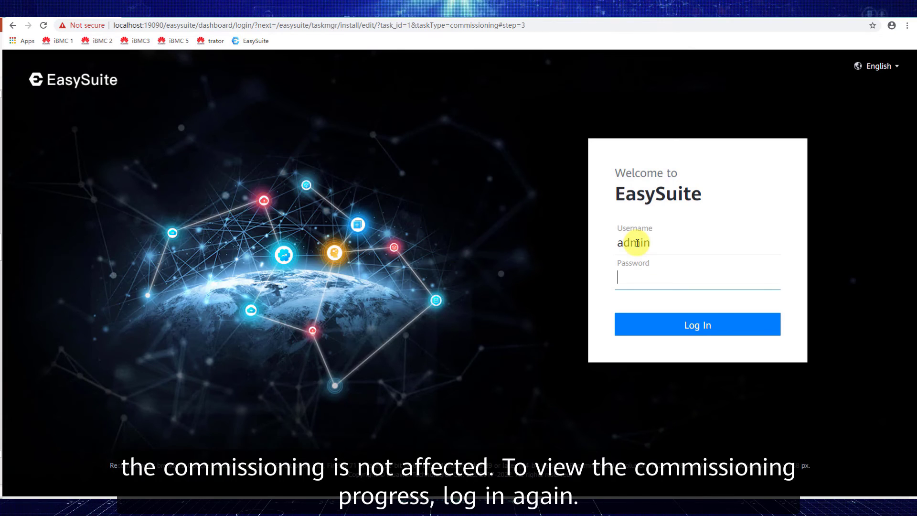
text(••••••••••)
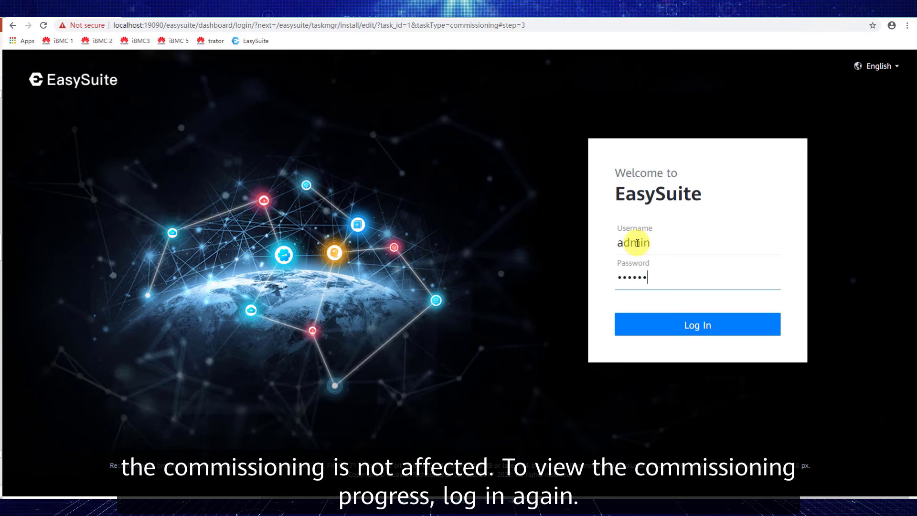
key(Return)
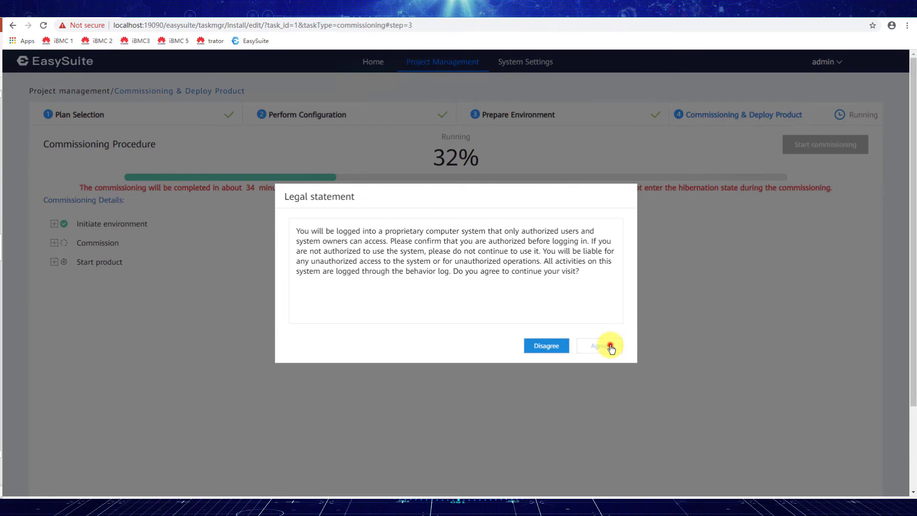
click(573, 344)
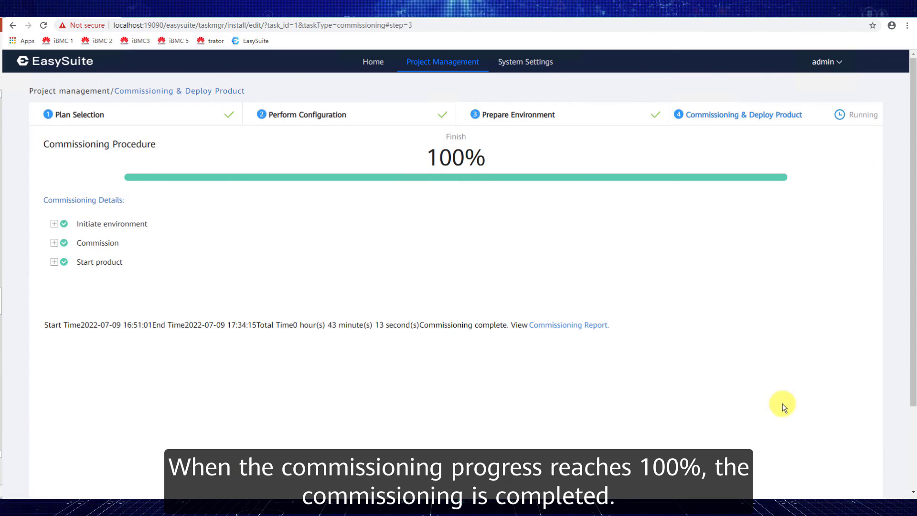
Step: Open the commissioning report and export it to the local PC
click(780, 401)
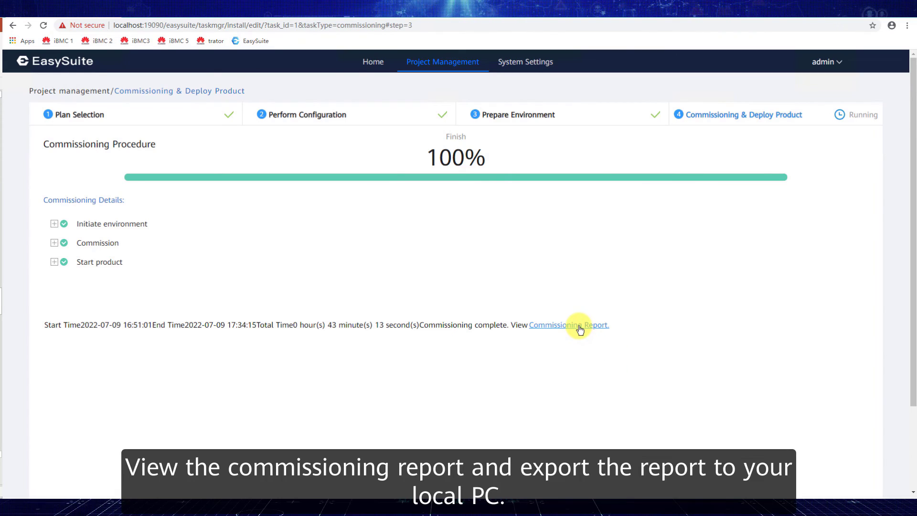
click(579, 327)
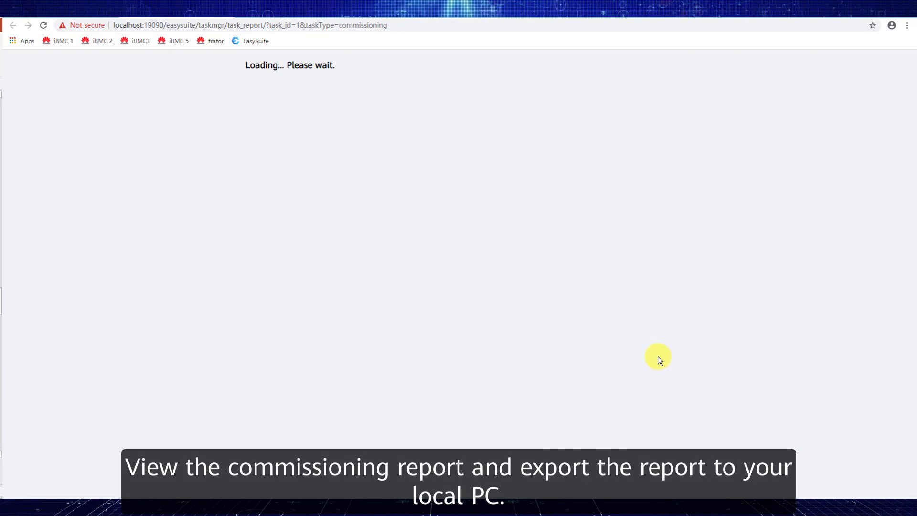
scroll(760, 246, down, 2)
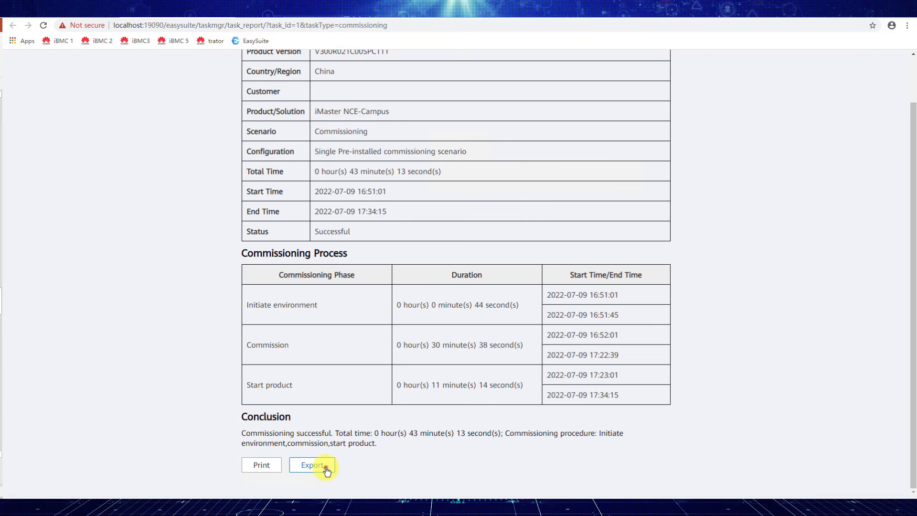
click(321, 466)
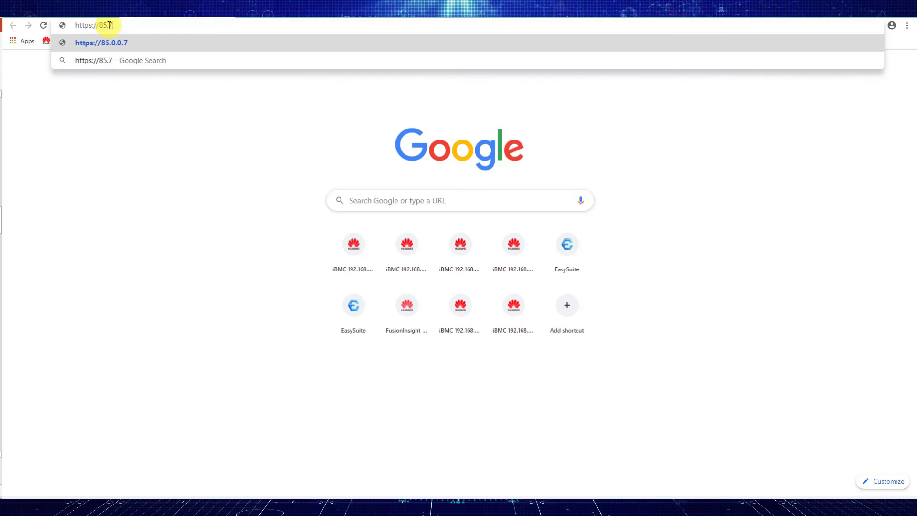
Step: Finish entering the NCE management-plane address and log in as admin with the account password
text(29.109)
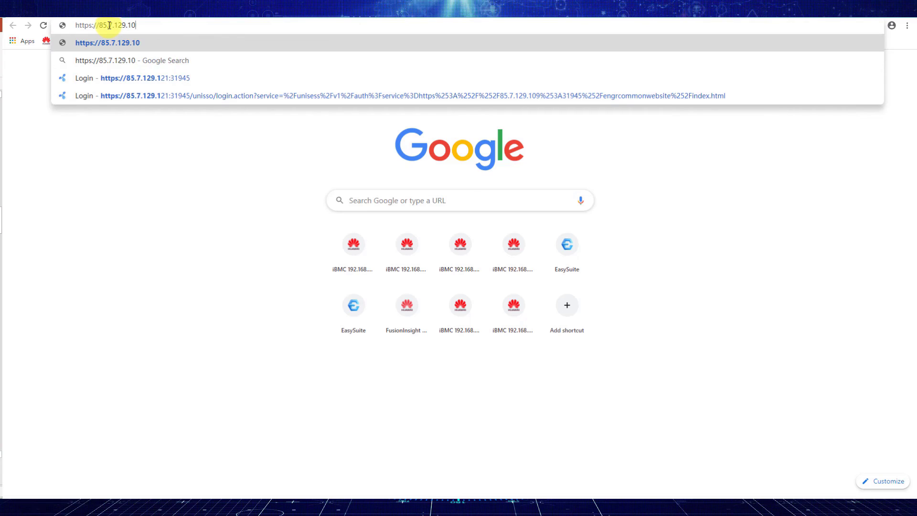
text(:)
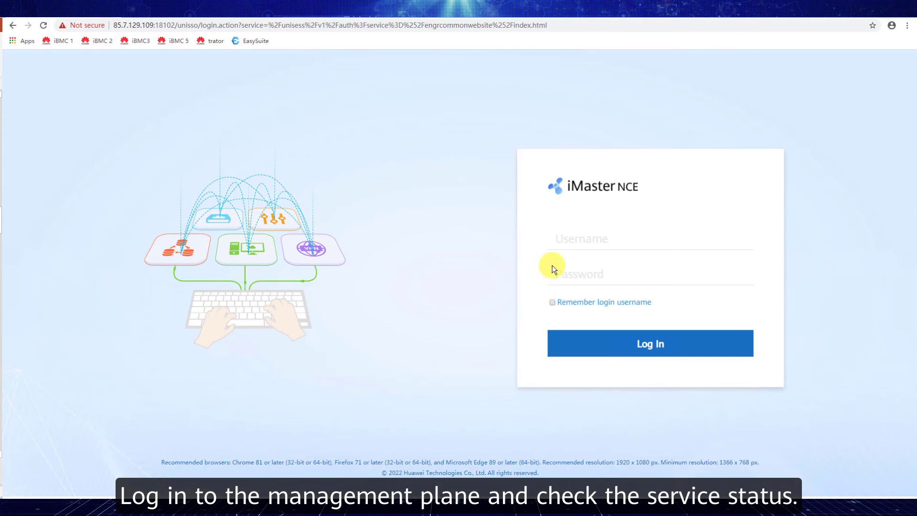
click(582, 242)
text(ad)
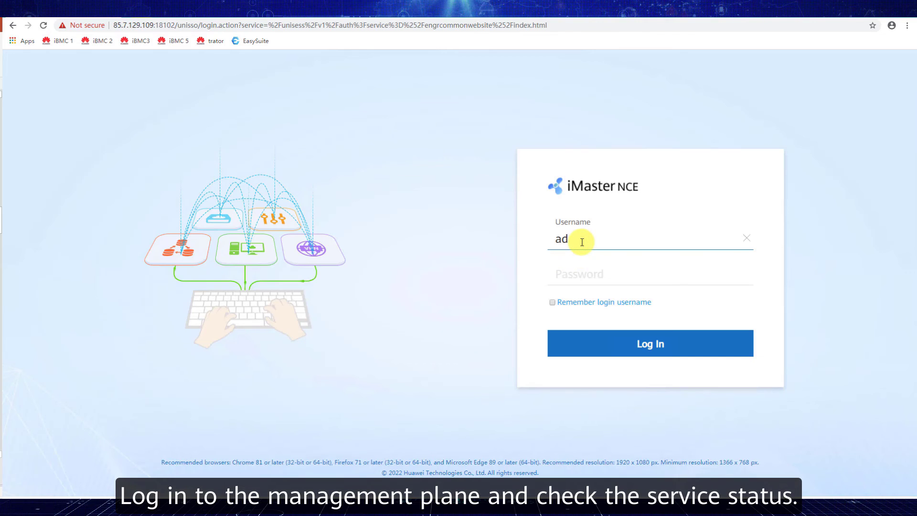
text(min)
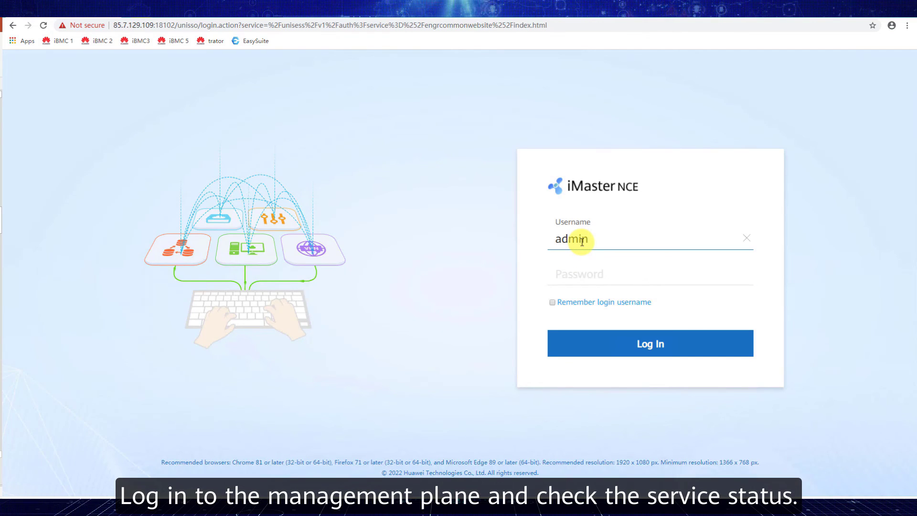
key(Tab)
text(••••••)
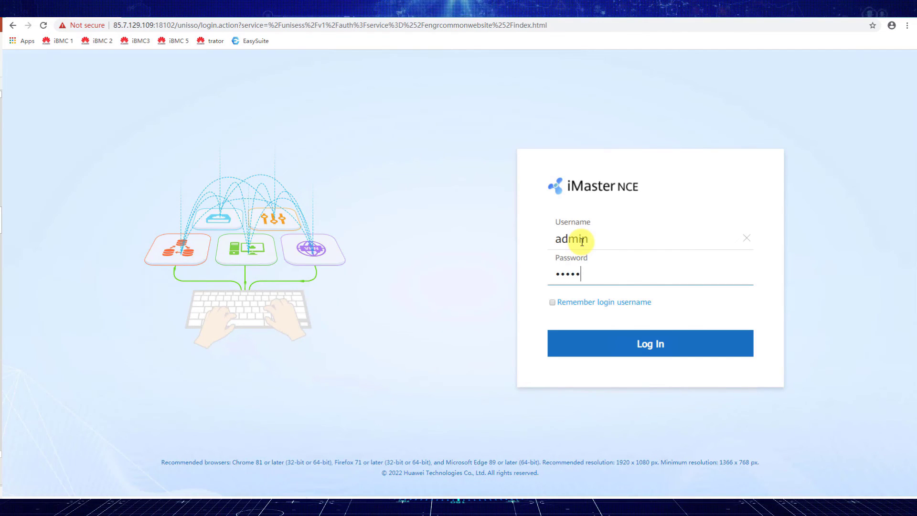
text(••••)
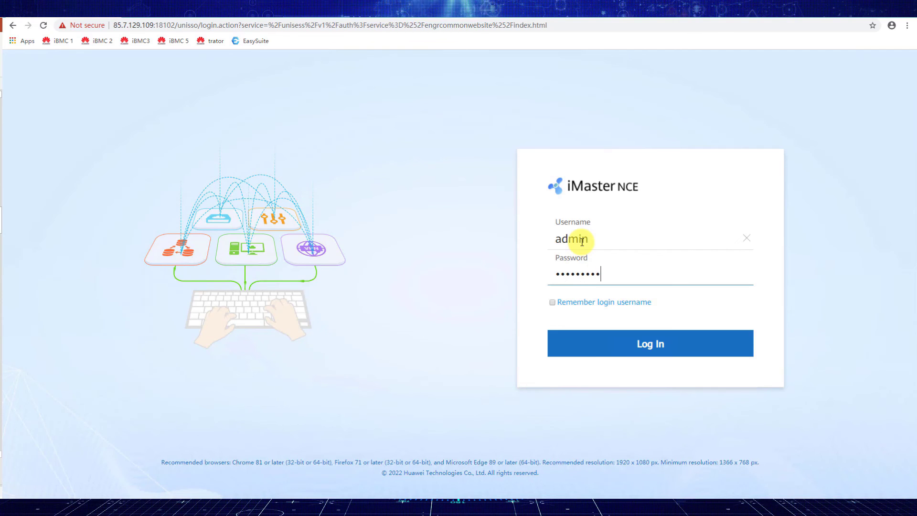
key(Return)
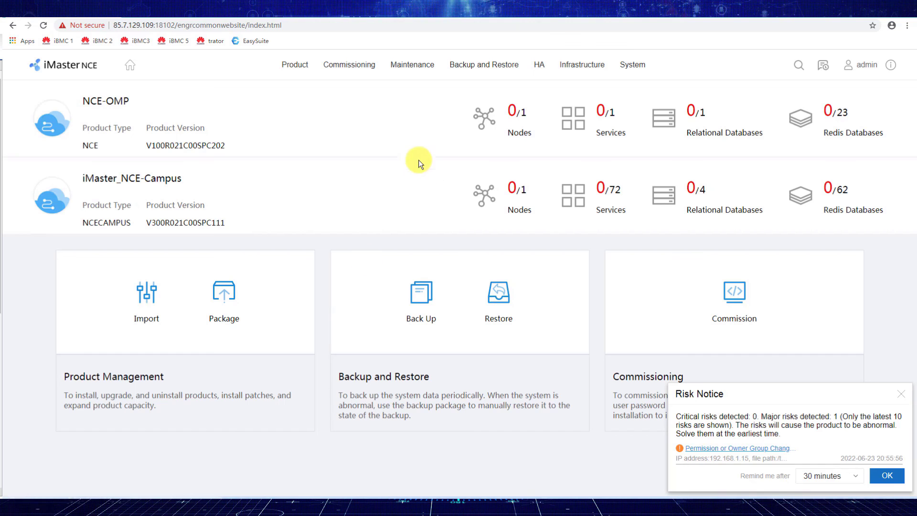
Step: Check the NCE-Campus node's Service Monitoring status under Maintenance > Panoramic Monitoring
mouse_move(408, 67)
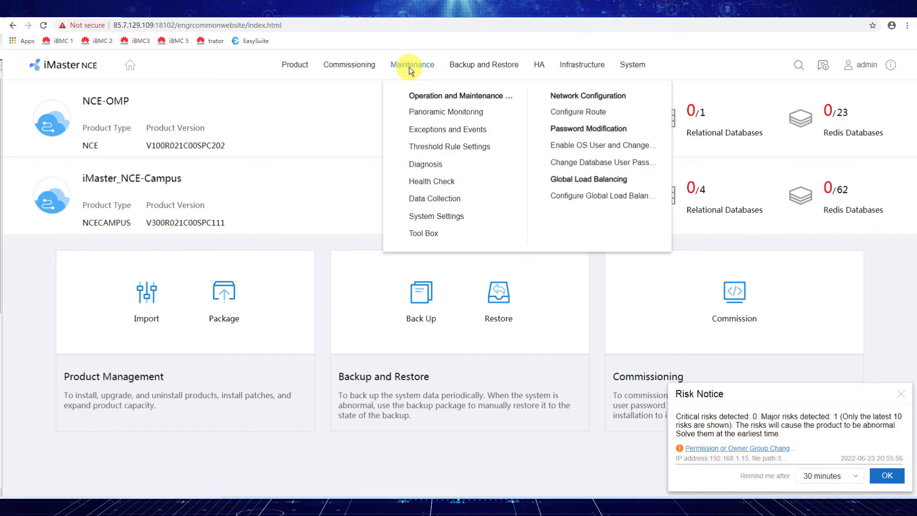
click(443, 115)
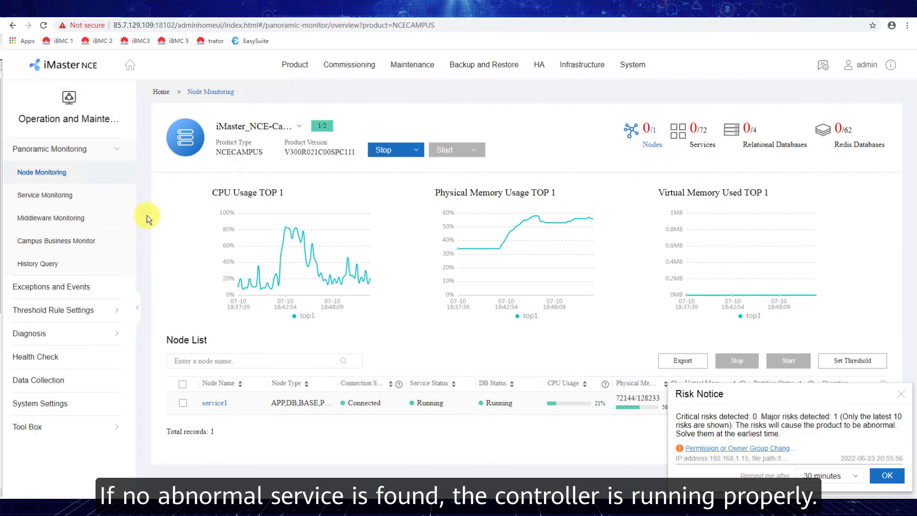
click(48, 200)
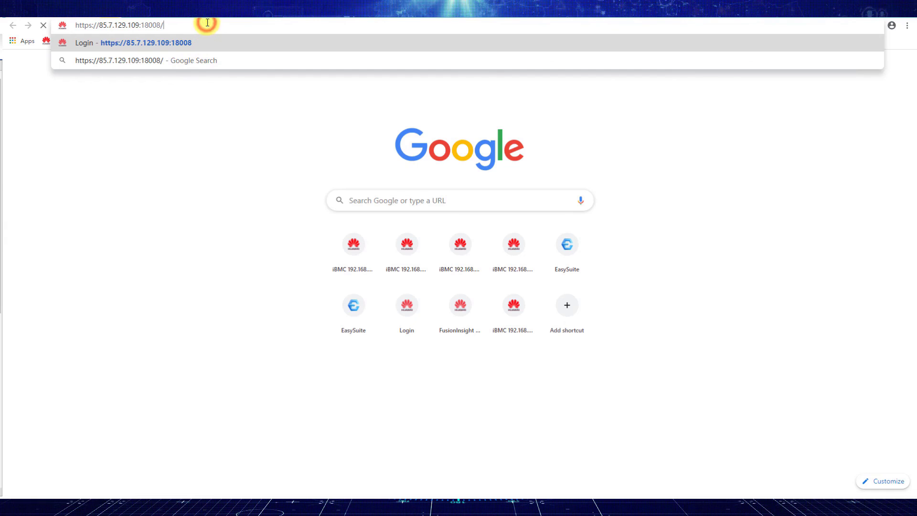
click(206, 22)
key(Return)
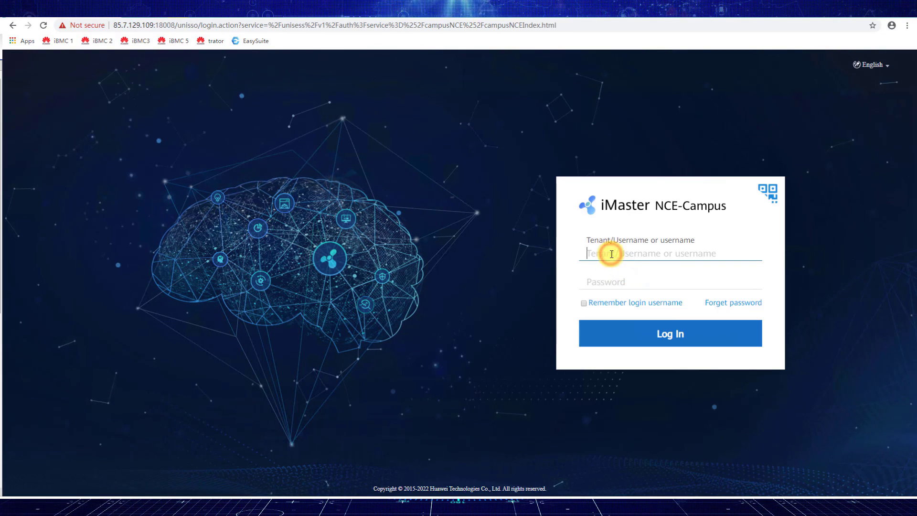
text(admin)
key(Tab)
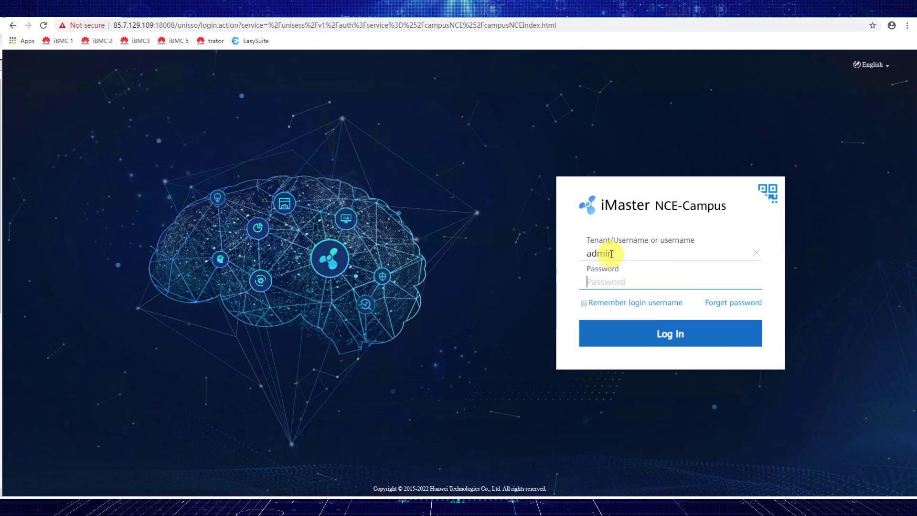
text(************)
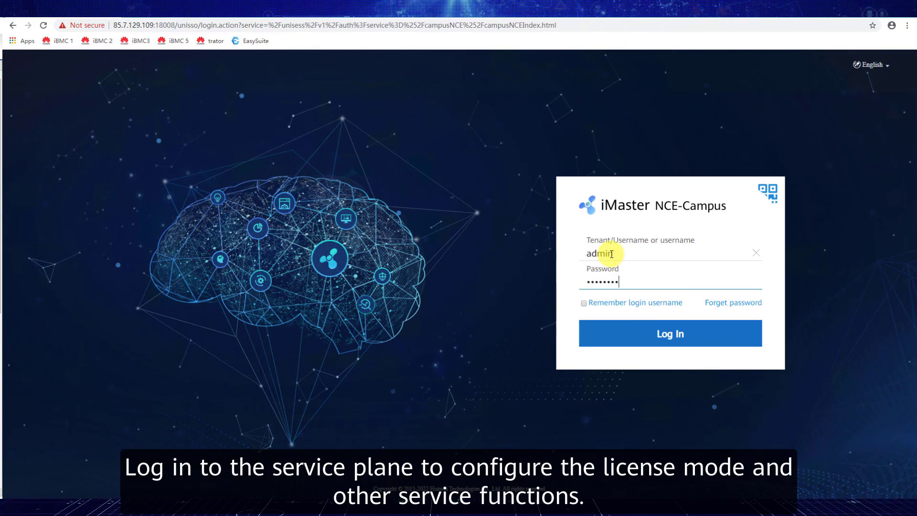
key(Return)
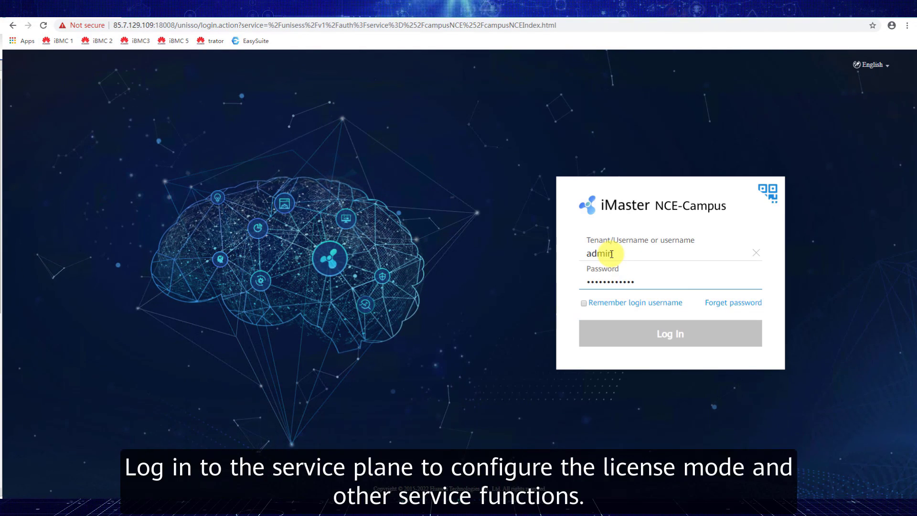